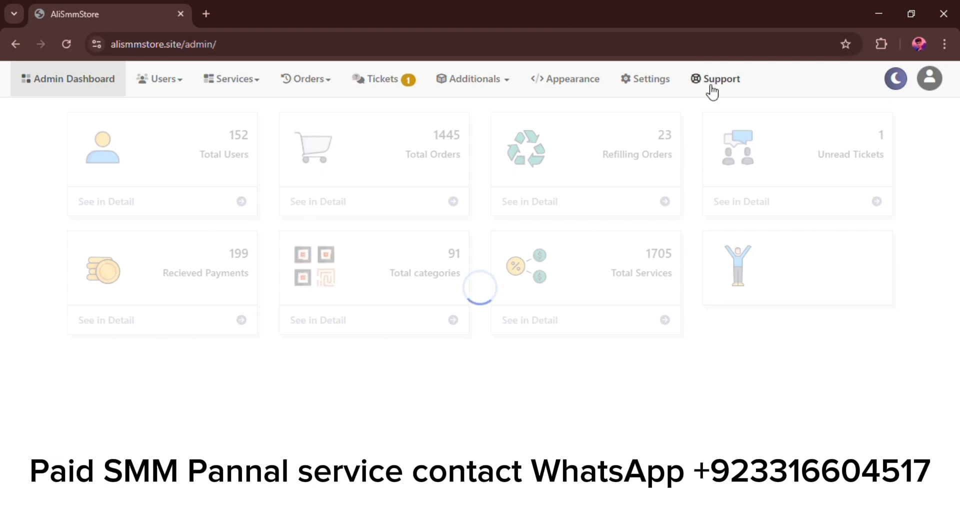
# - Open the general settings and examine the site logo, favicon, maintenance mode, panel name and site address
pyautogui.click(650, 81)
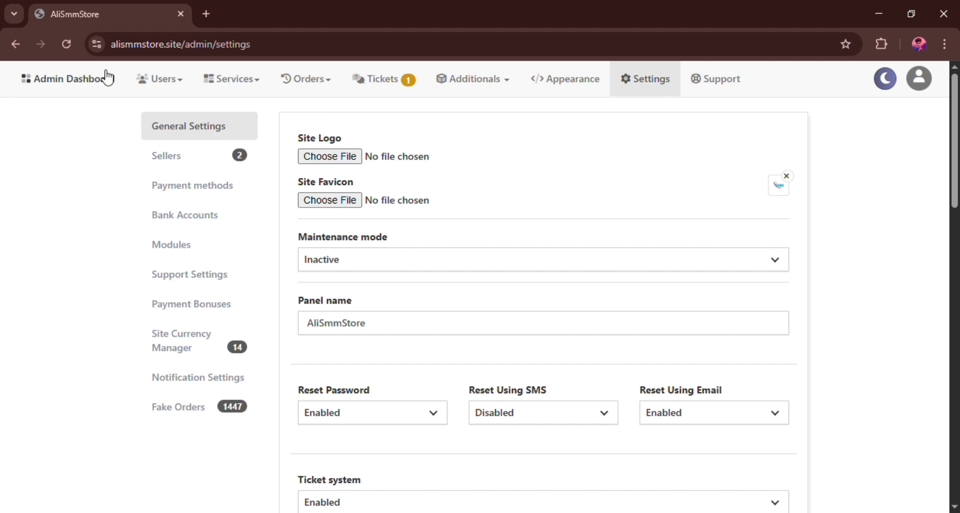
pyautogui.click(60, 91)
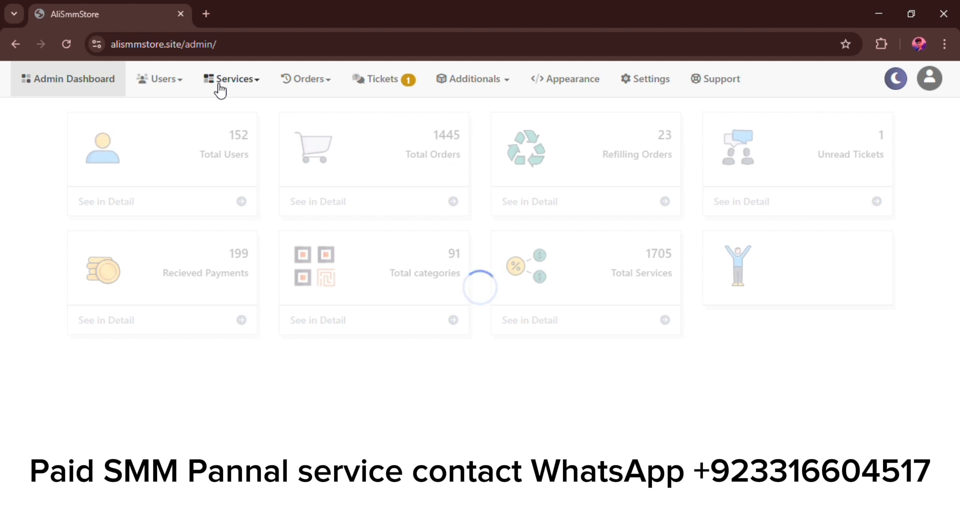
pyautogui.click(669, 81)
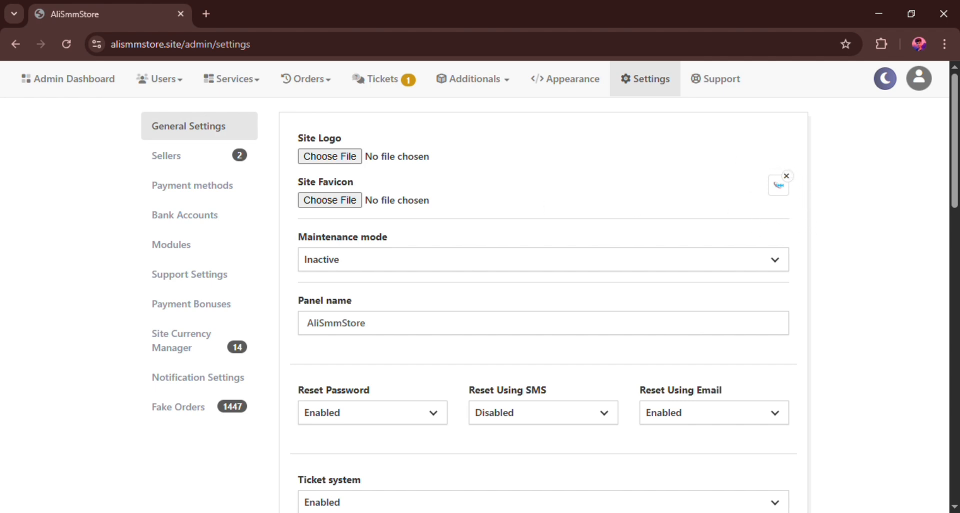
pyautogui.scroll(-3, 500, 212)
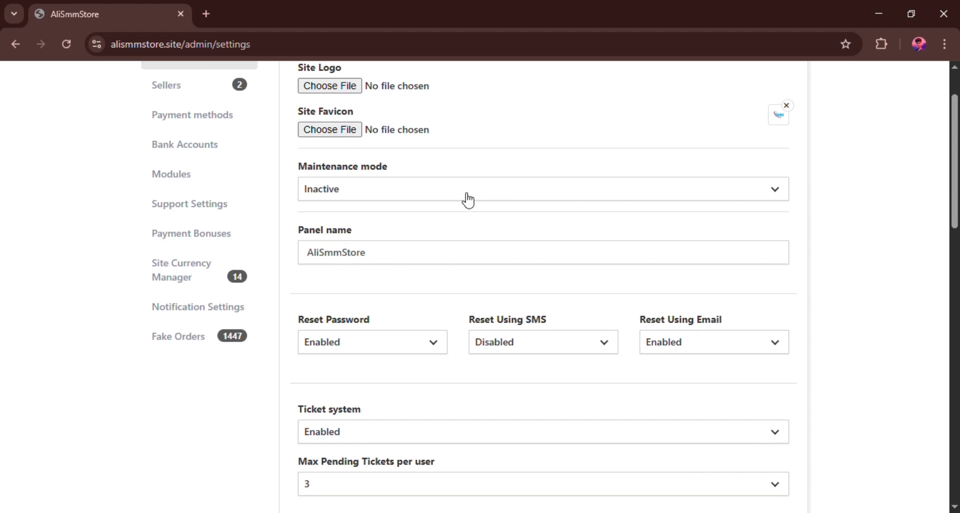
pyautogui.scroll(1, 406, 208)
pyautogui.scroll(-1, 380, 196)
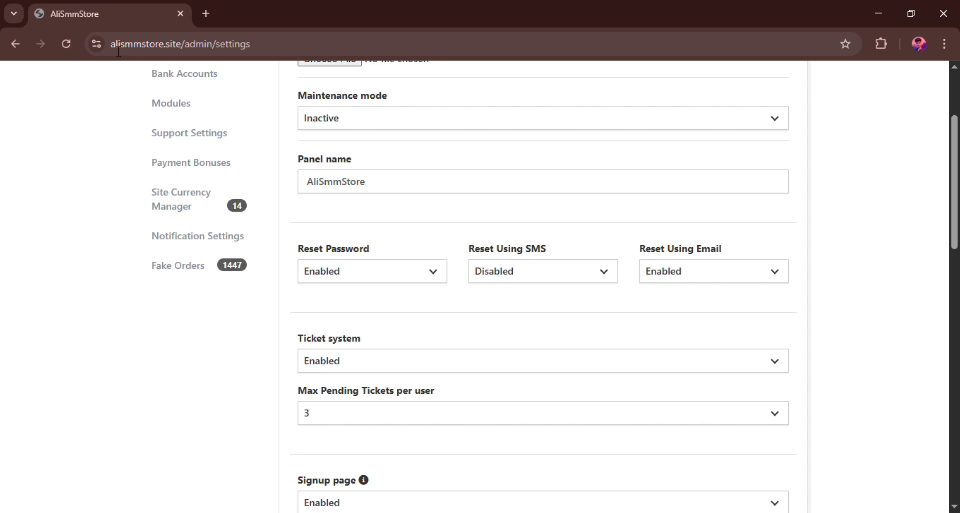
pyautogui.moveTo(120, 50); pyautogui.dragTo(214, 47)
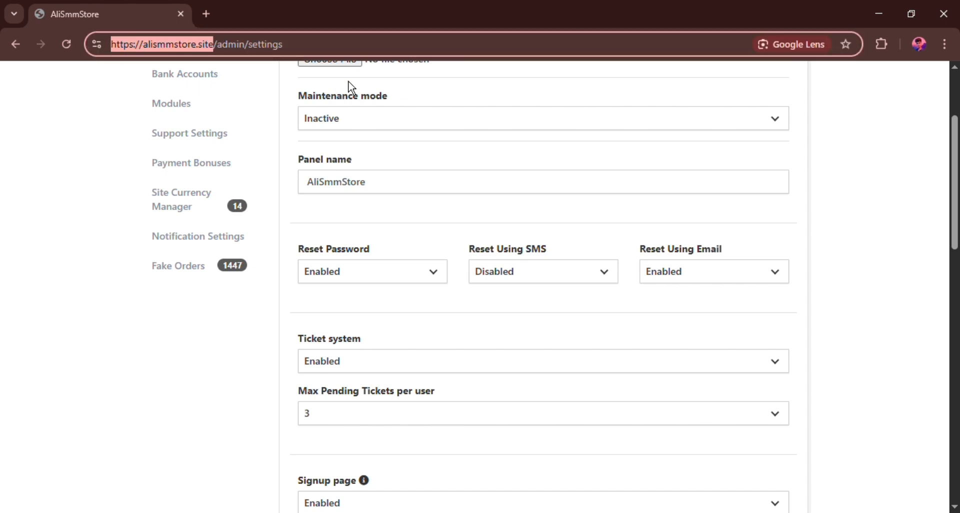
pyautogui.click(312, 53)
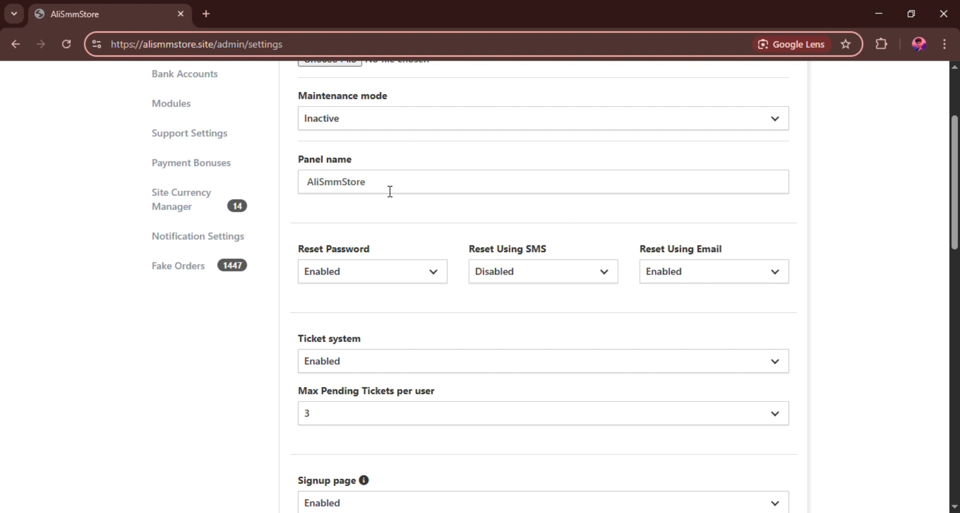
# - Examine the password reset, ticket system, signup page, email confirmation, transfer funds and service list options in the general settings
pyautogui.scroll(-1, 383, 188)
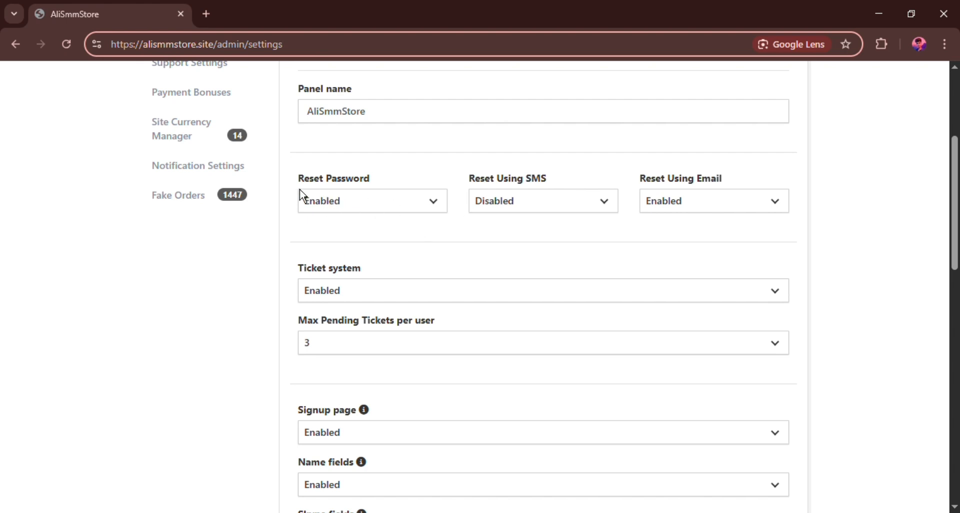
pyautogui.scroll(-2, 581, 225)
pyautogui.scroll(-2, 388, 204)
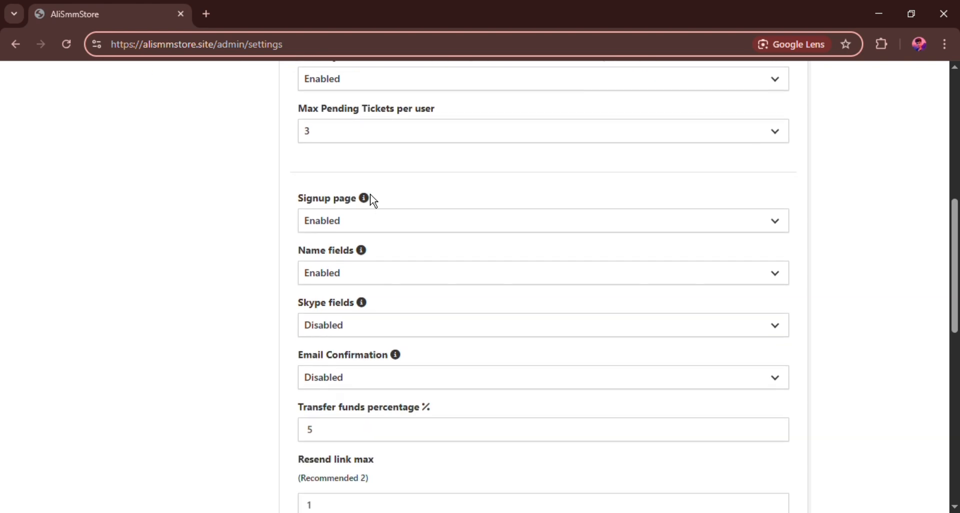
pyautogui.scroll(1, 371, 200)
pyautogui.scroll(-1, 443, 215)
pyautogui.scroll(-1, 411, 214)
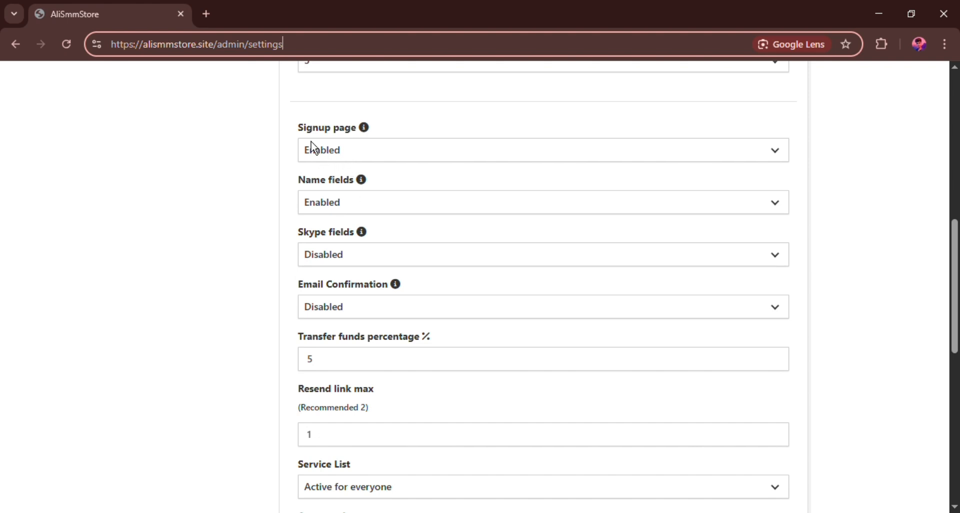
pyautogui.click(354, 153)
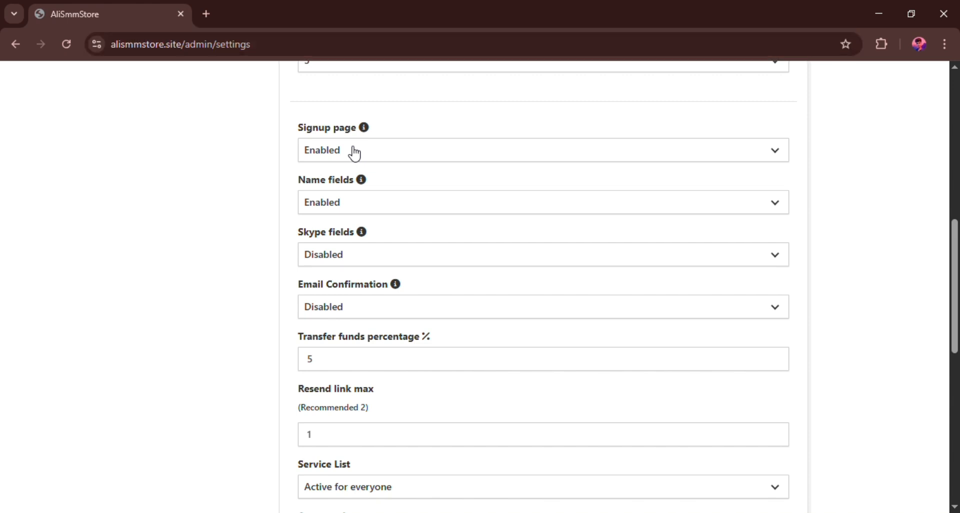
pyautogui.click(355, 169)
pyautogui.scroll(-1, 332, 195)
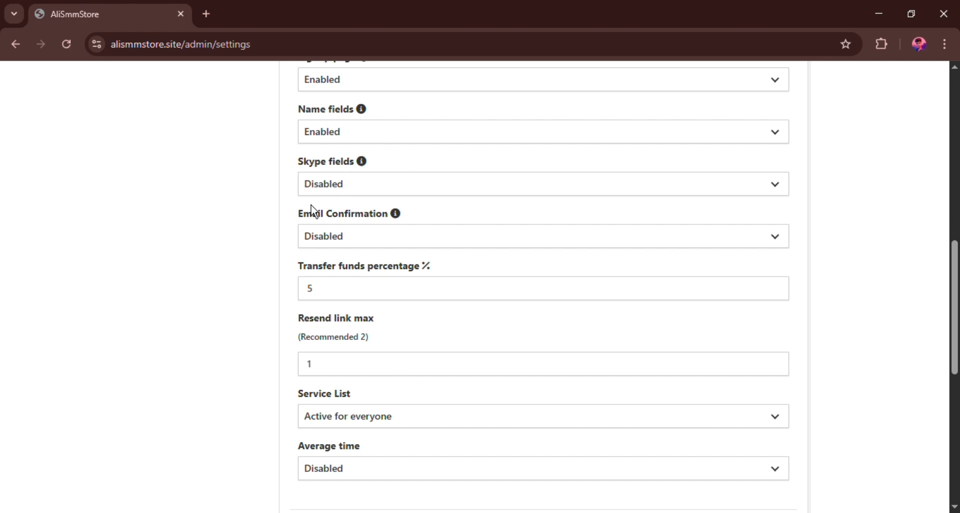
pyautogui.scroll(-2, 353, 233)
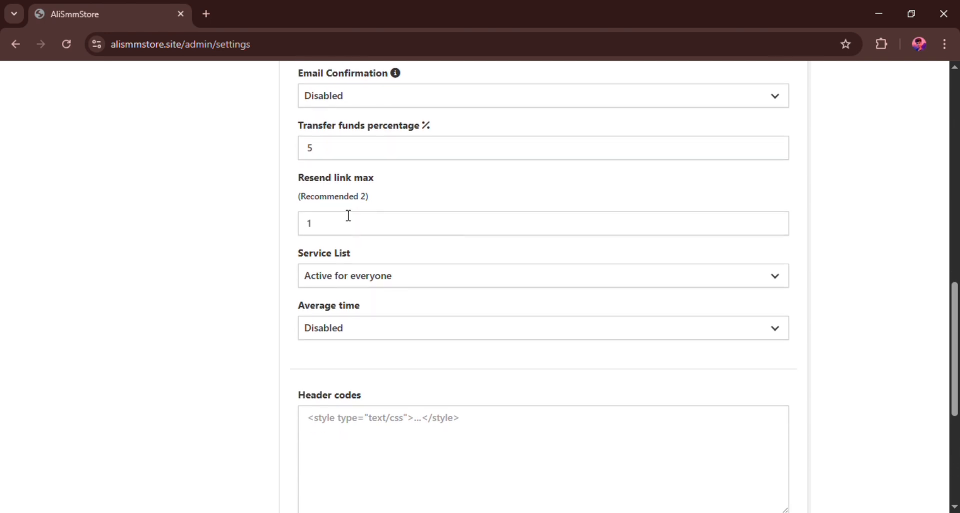
pyautogui.scroll(1, 352, 223)
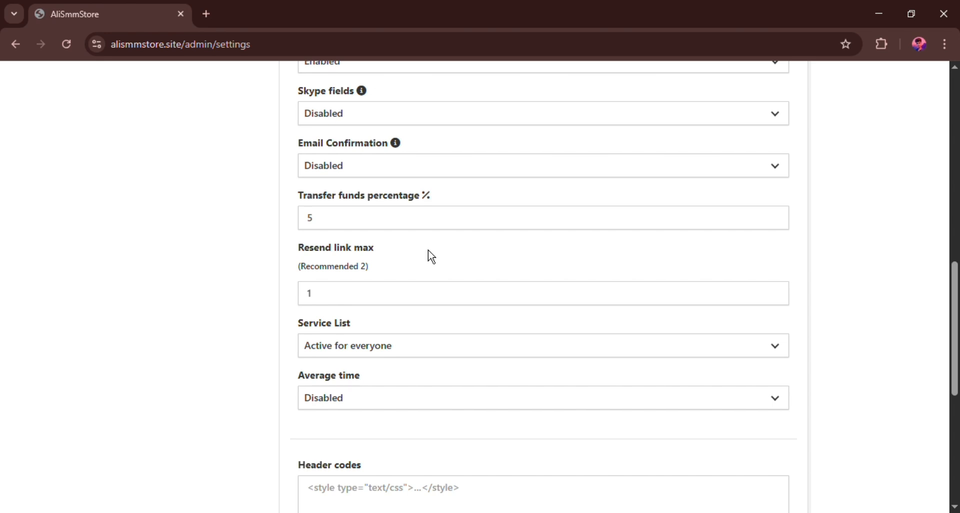
# - Open the Sellers settings to view the list of service providers
pyautogui.scroll(10, 434, 256)
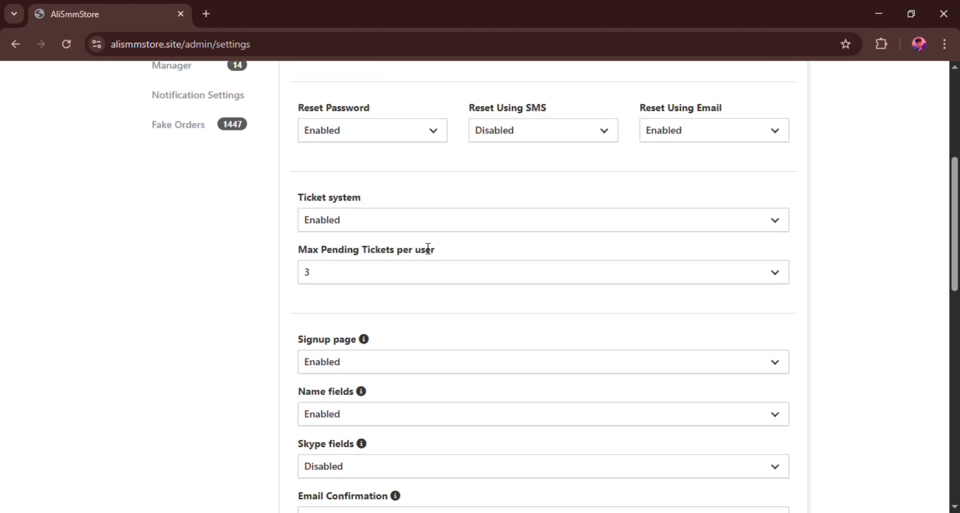
pyautogui.scroll(3, 431, 251)
pyautogui.scroll(-9, 429, 251)
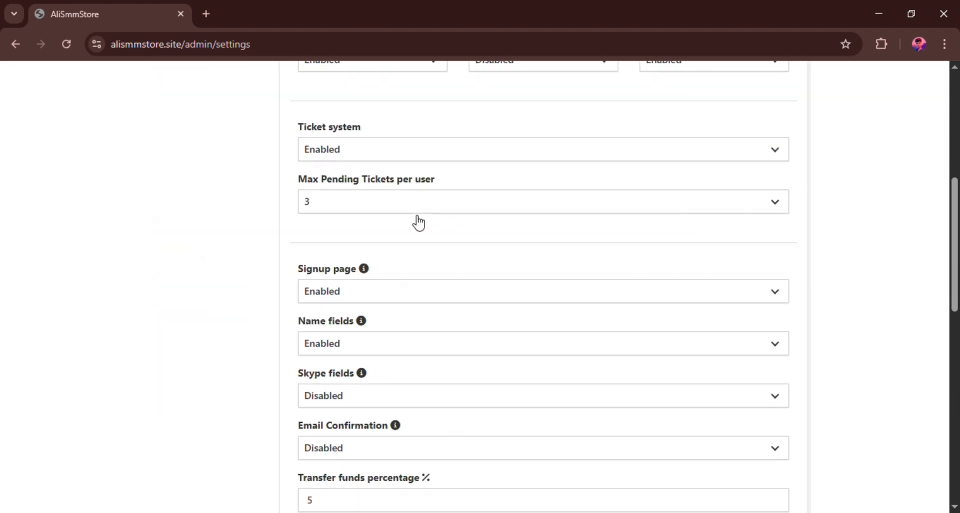
pyautogui.scroll(8, 422, 229)
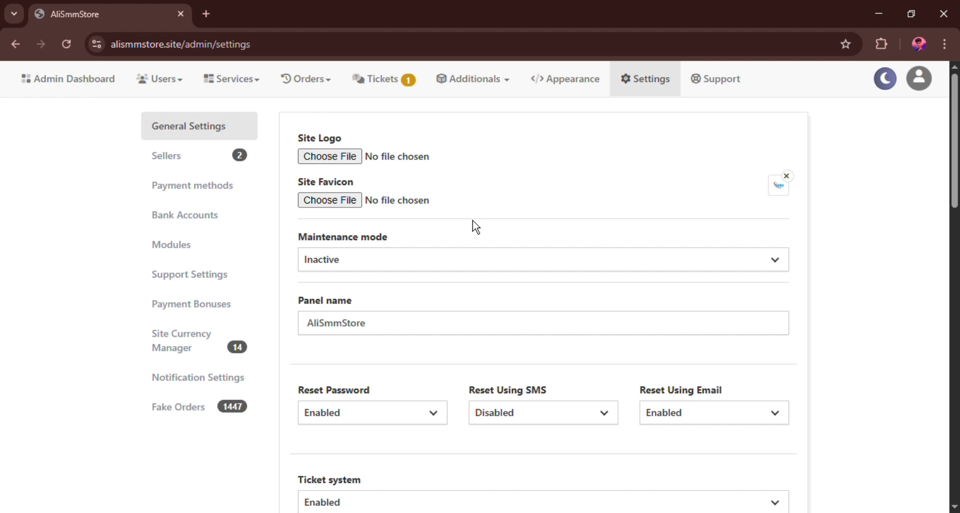
pyautogui.scroll(-4, 382, 205)
pyautogui.scroll(3, 383, 205)
pyautogui.scroll(2, 362, 214)
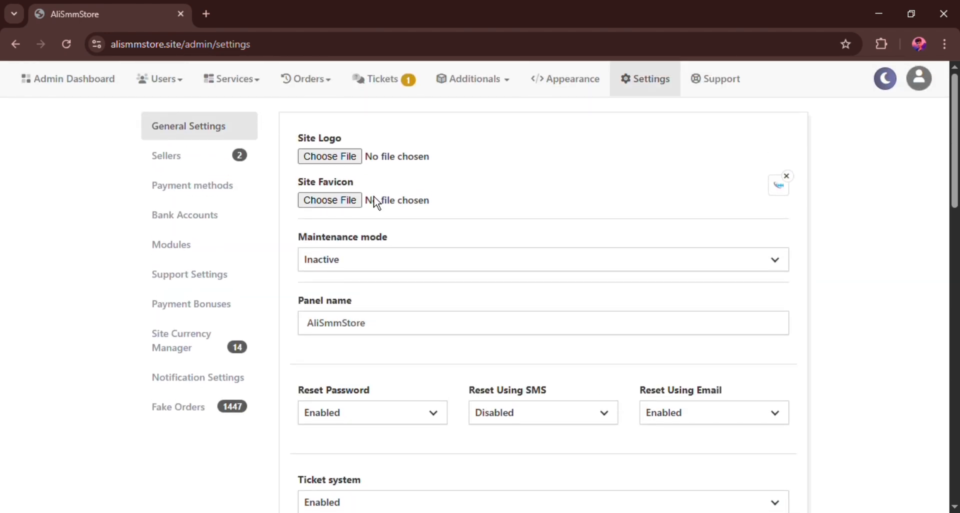
pyautogui.click(183, 181)
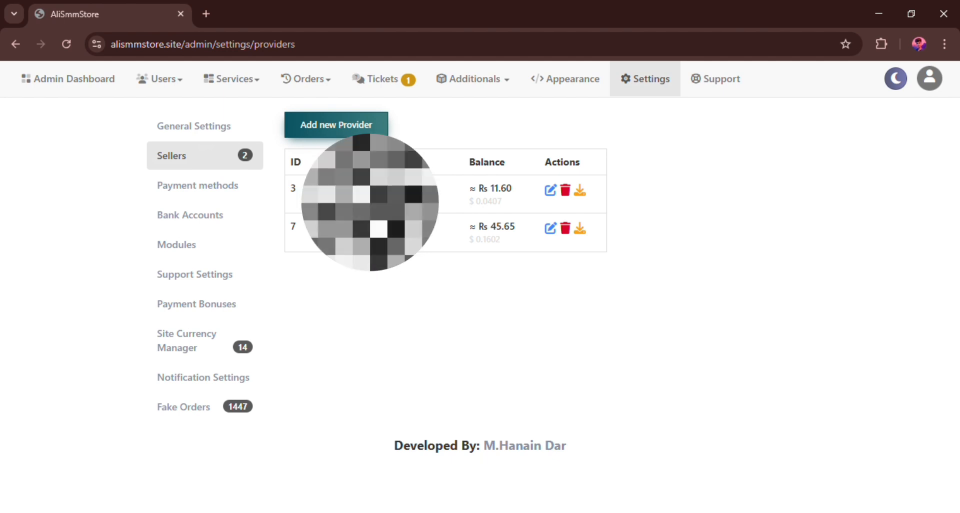
# - Open the payment methods settings, browse the methods available to add through Flutterwave, and close their list
pyautogui.click(205, 197)
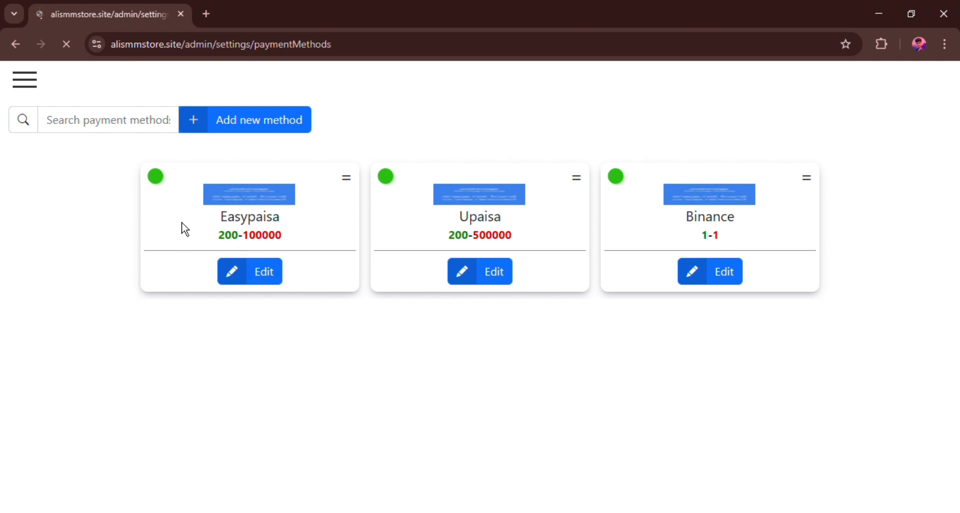
pyautogui.click(220, 122)
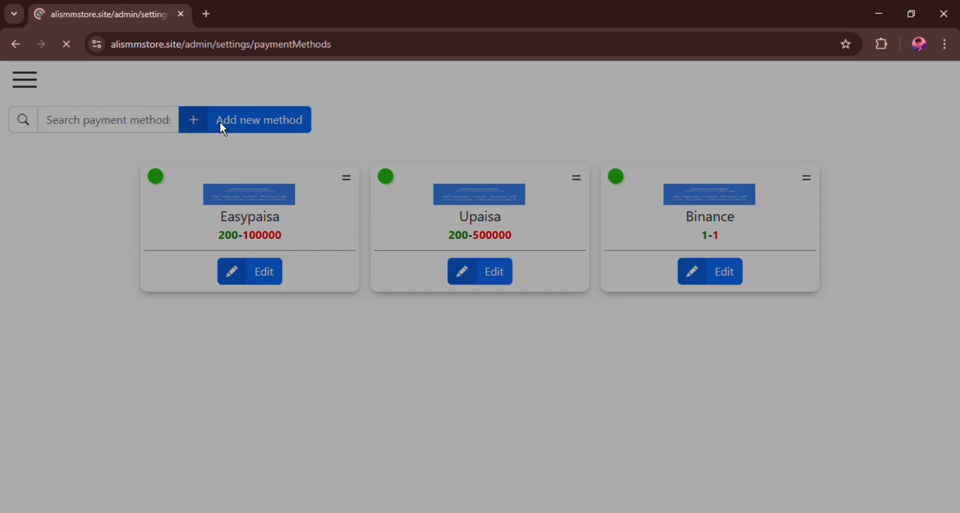
pyautogui.moveTo(500, 205); pyautogui.dragTo(480, 214)
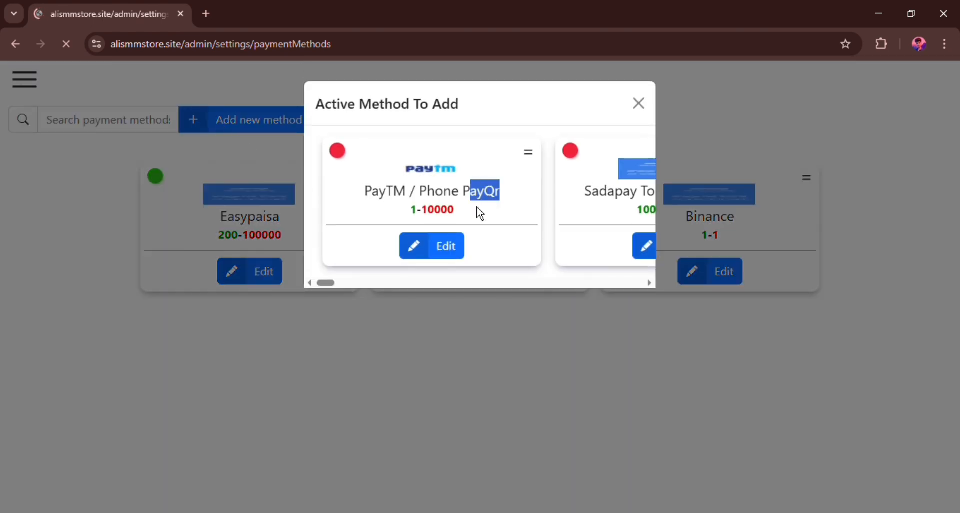
pyautogui.click(521, 232)
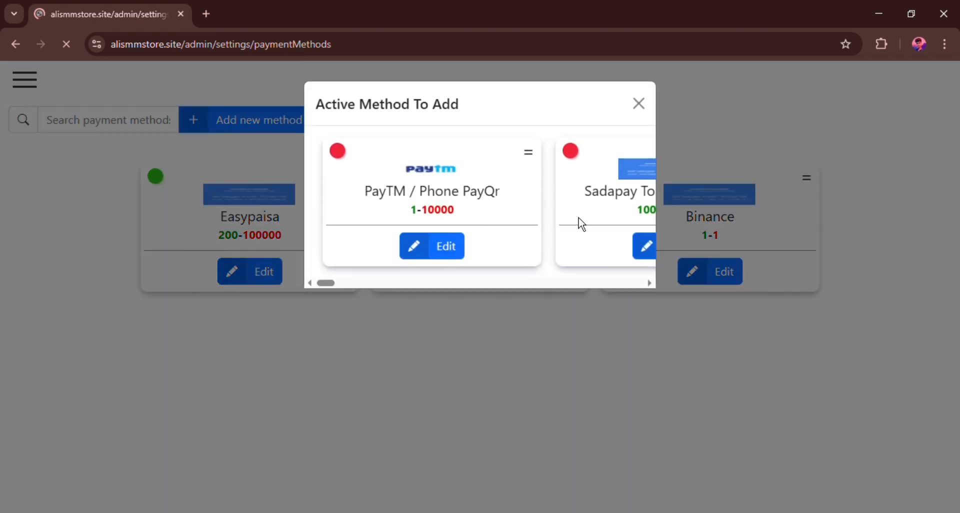
pyautogui.click(651, 287)
pyautogui.click(652, 287)
pyautogui.click(652, 287)
pyautogui.click(652, 287)
pyautogui.click(652, 286)
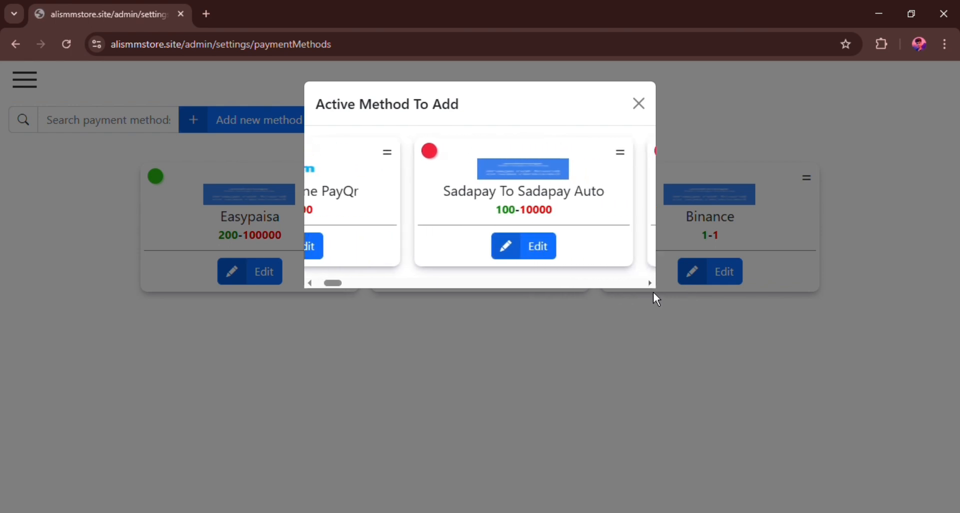
pyautogui.click(652, 286)
pyautogui.click(652, 287)
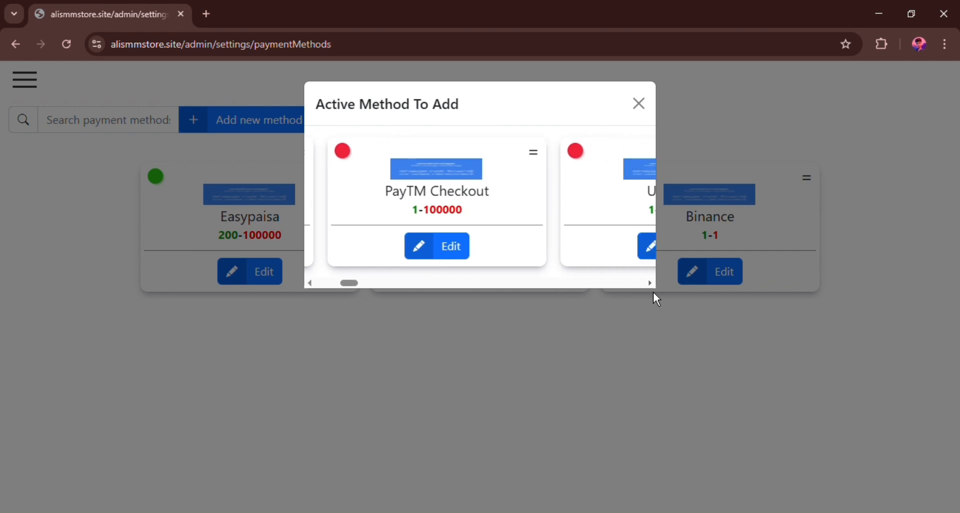
pyautogui.click(653, 292)
pyautogui.click(653, 292)
pyautogui.click(653, 292)
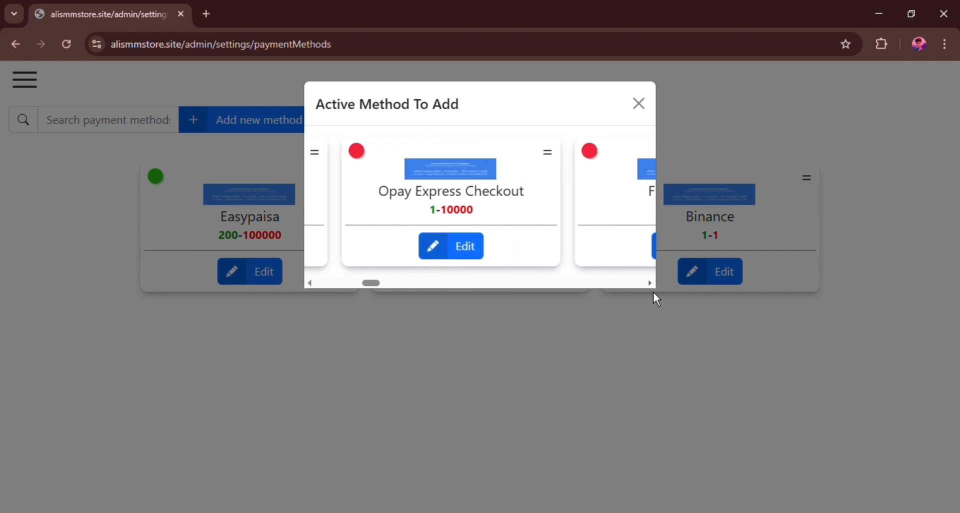
pyautogui.click(654, 293)
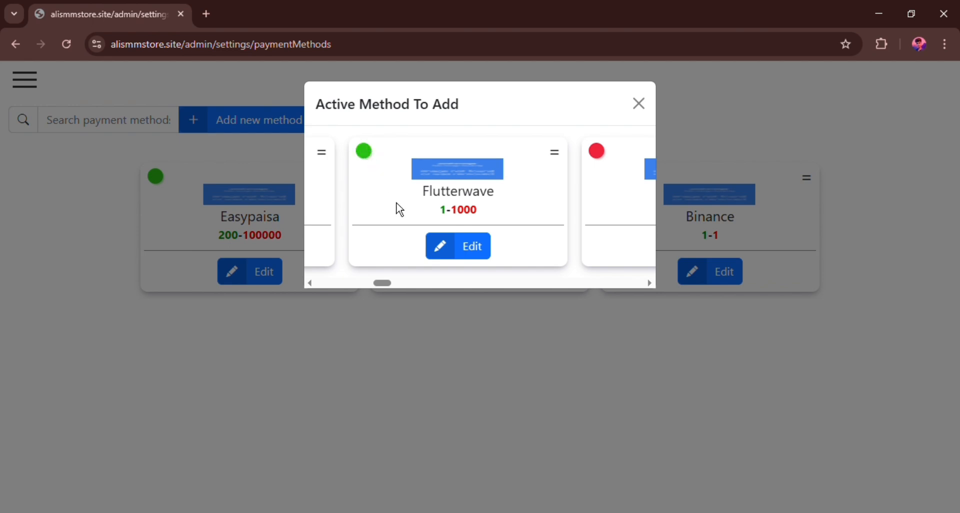
pyautogui.click(365, 152)
pyautogui.click(642, 104)
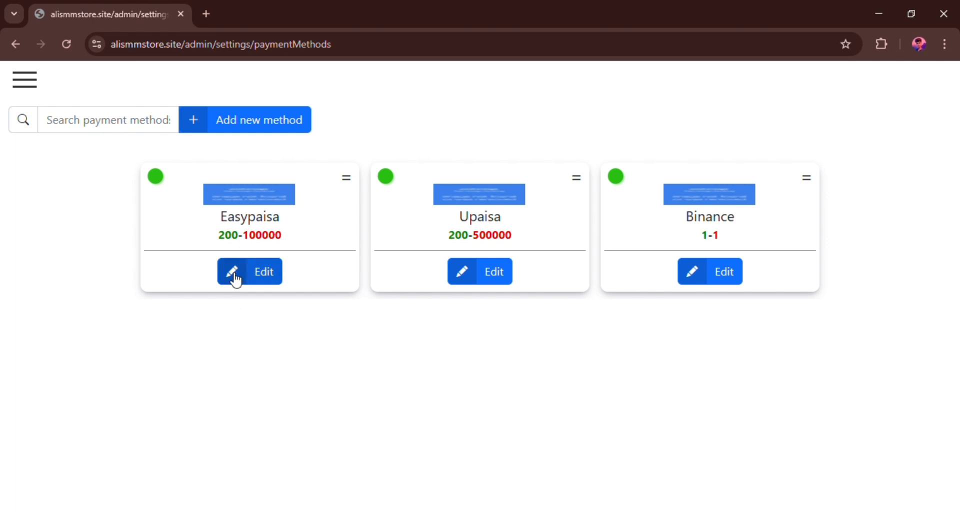
# - Open the Easypaisa payment method for editing and set its minimum amount to 100
pyautogui.click(236, 279)
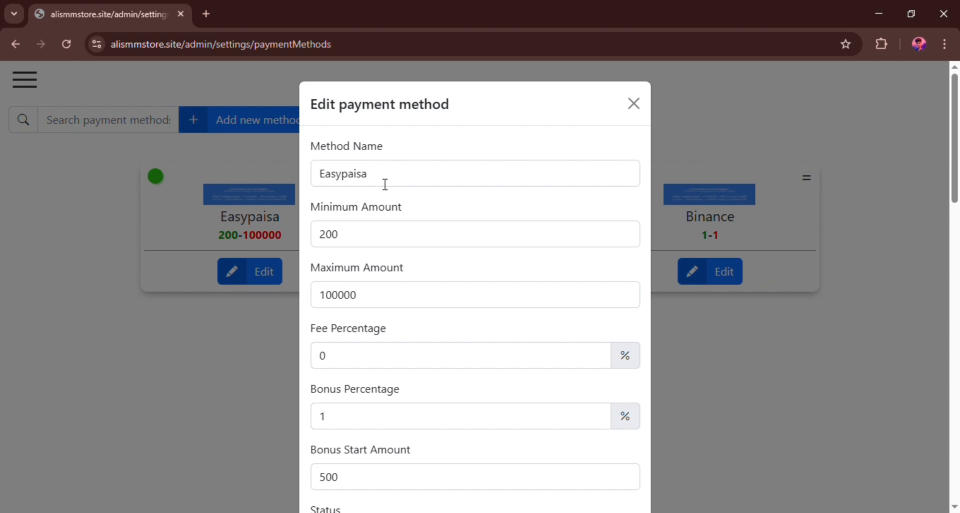
pyautogui.scroll(-2, 356, 223)
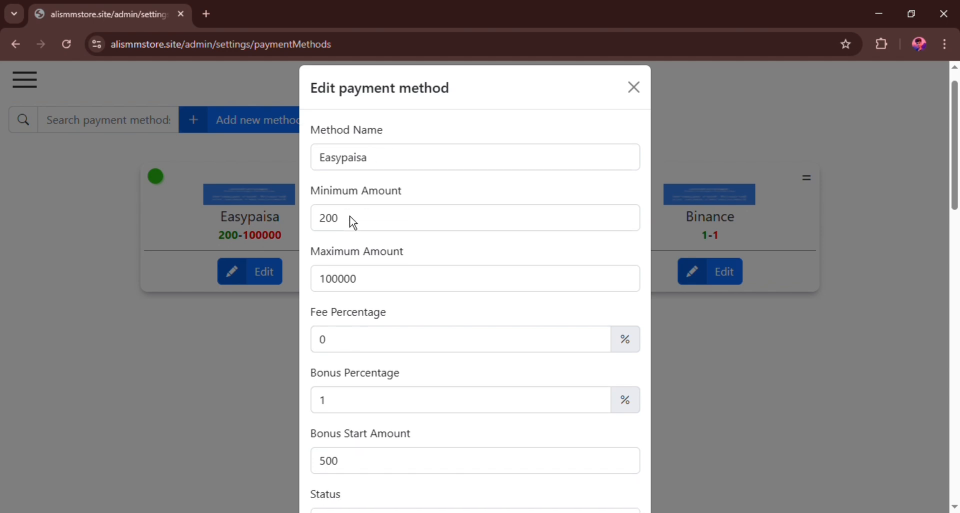
pyautogui.click(346, 171)
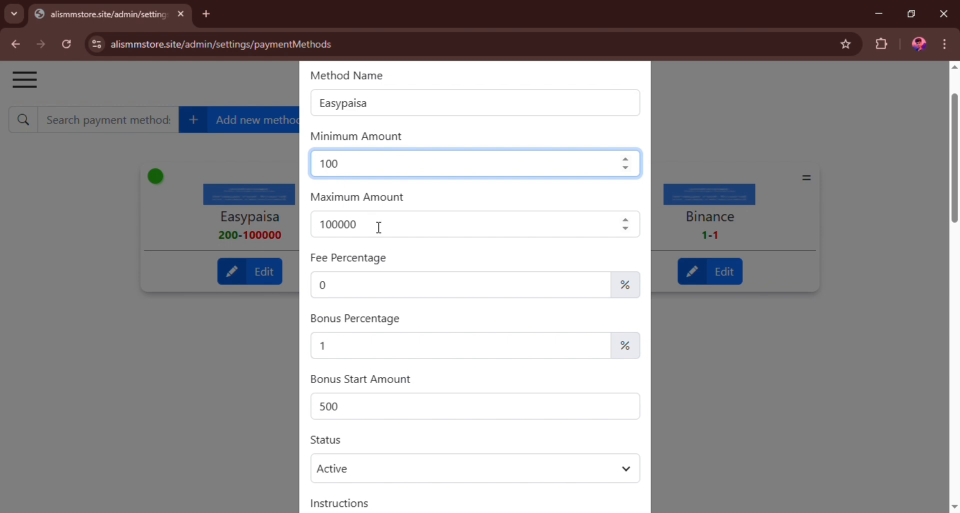
# - Examine the Easypaisa method's fee, bonus, status, payment instructions and email account fields
pyautogui.scroll(-3, 388, 223)
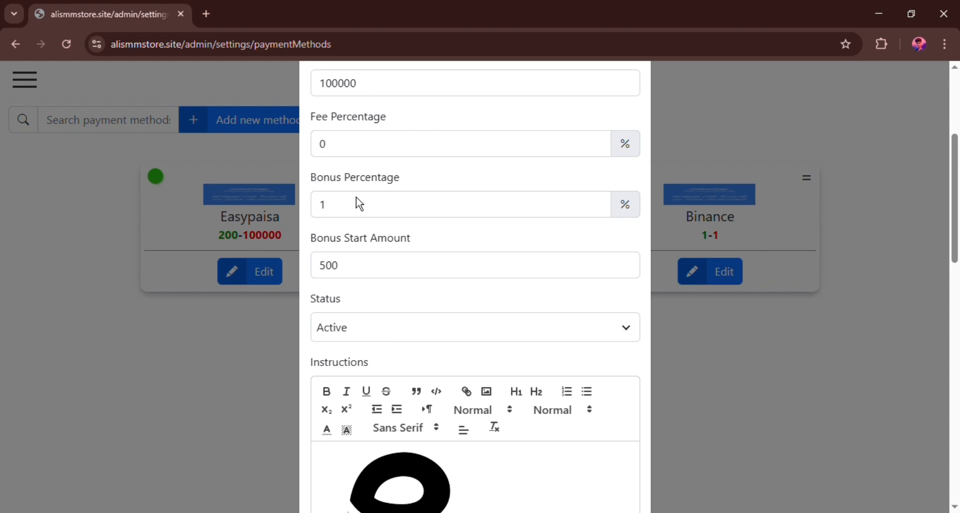
pyautogui.scroll(-2, 359, 204)
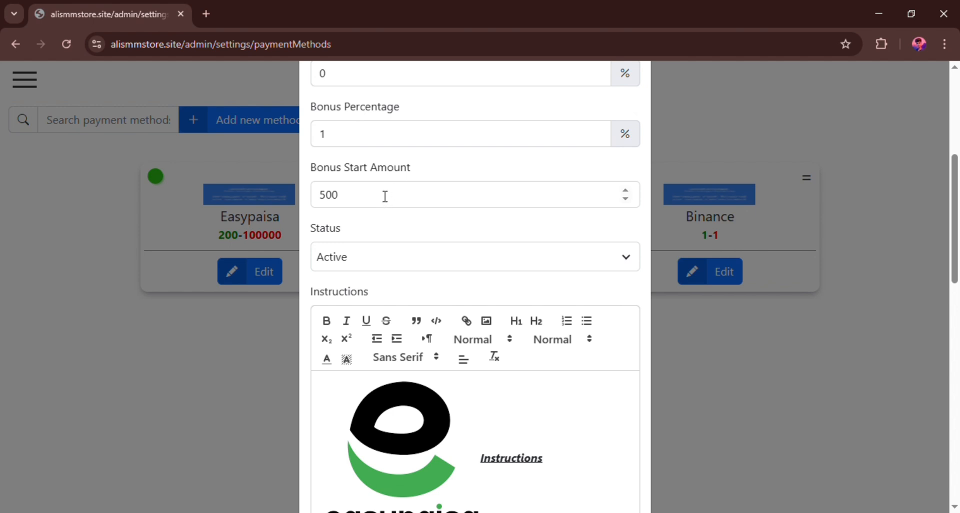
pyautogui.scroll(-10, 386, 196)
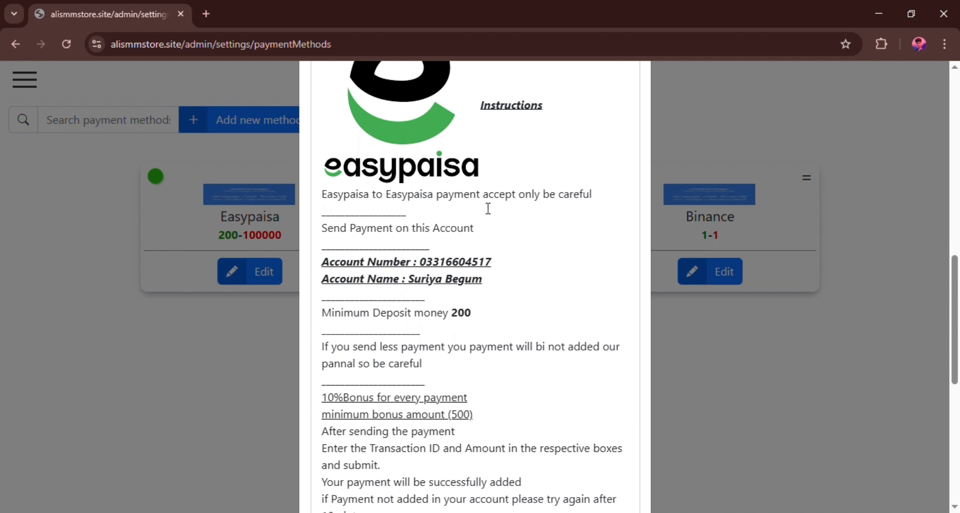
pyautogui.scroll(-10, 489, 209)
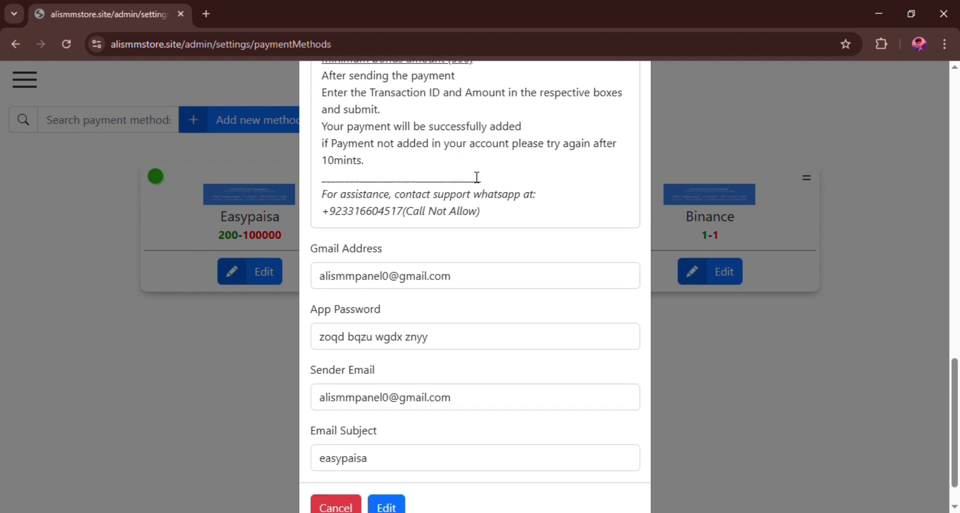
pyautogui.scroll(-2, 475, 177)
pyautogui.scroll(20, 504, 280)
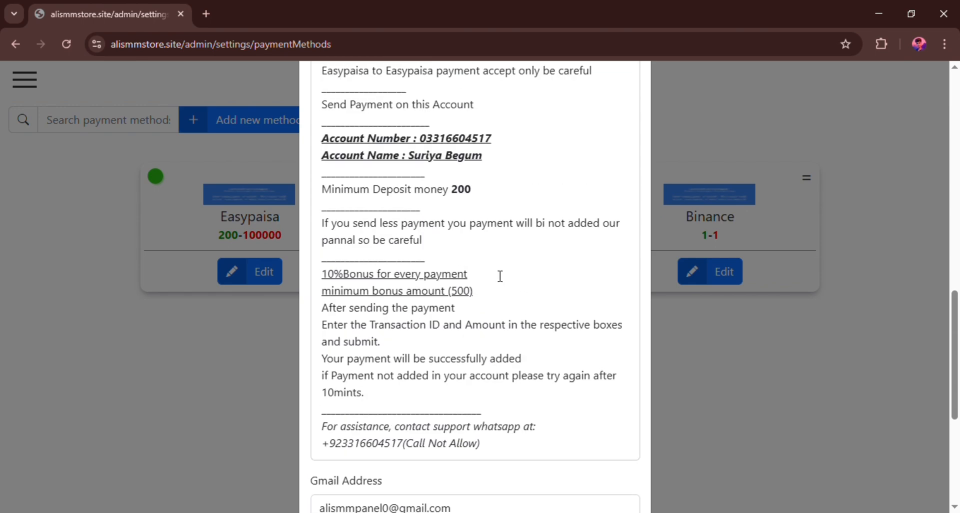
# - Save the edited Easypaisa payment method, then close its form and dismiss the notification
pyautogui.scroll(-15, 500, 269)
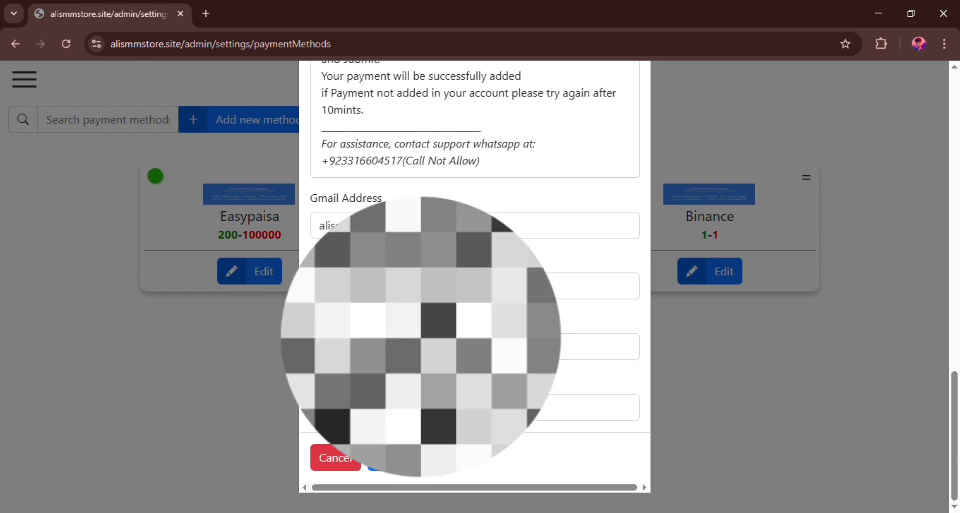
pyautogui.scroll(10, 424, 369)
pyautogui.scroll(10, 424, 369)
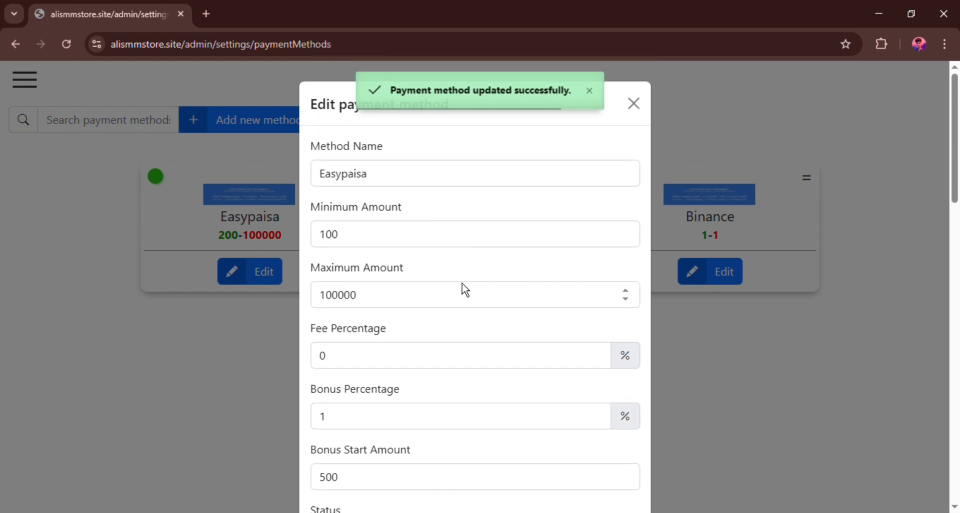
pyautogui.click(639, 102)
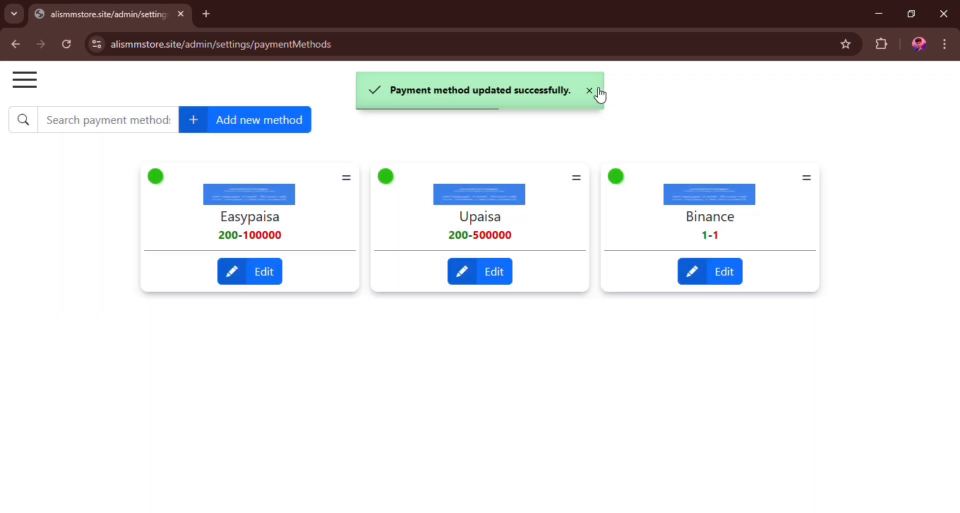
pyautogui.click(592, 92)
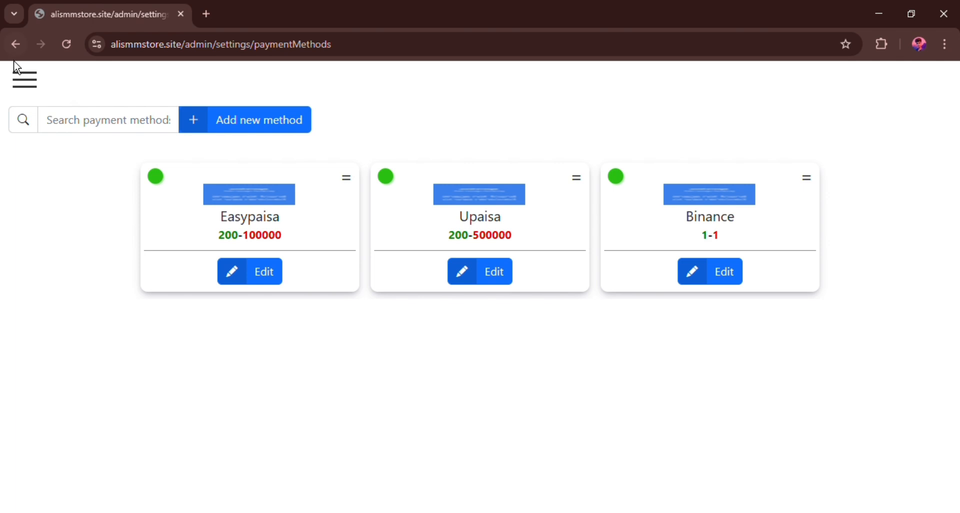
# - Return from the payment methods page to the admin settings and open the Appearance theme list
pyautogui.click(16, 44)
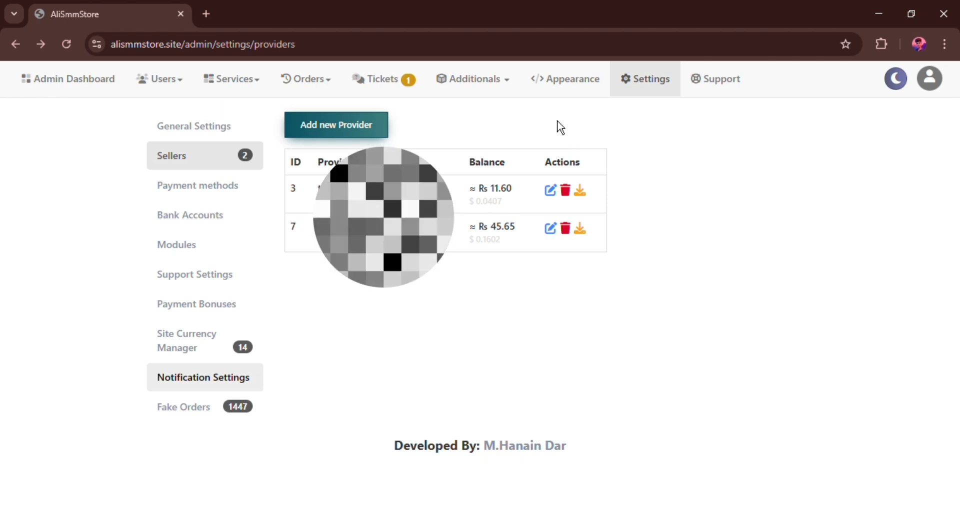
pyautogui.click(574, 87)
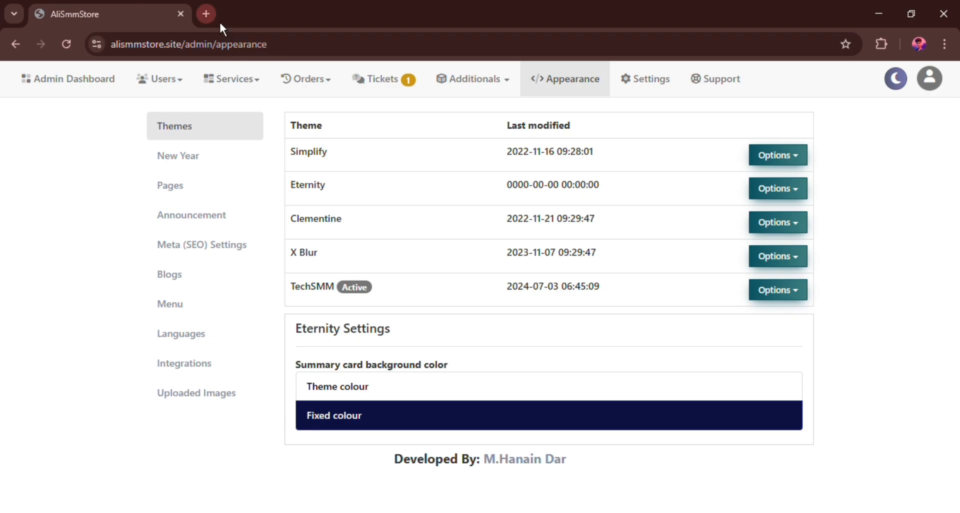
# - Open alismmstore.site in a new browser tab and look over the customer-facing order page
pyautogui.click(206, 14)
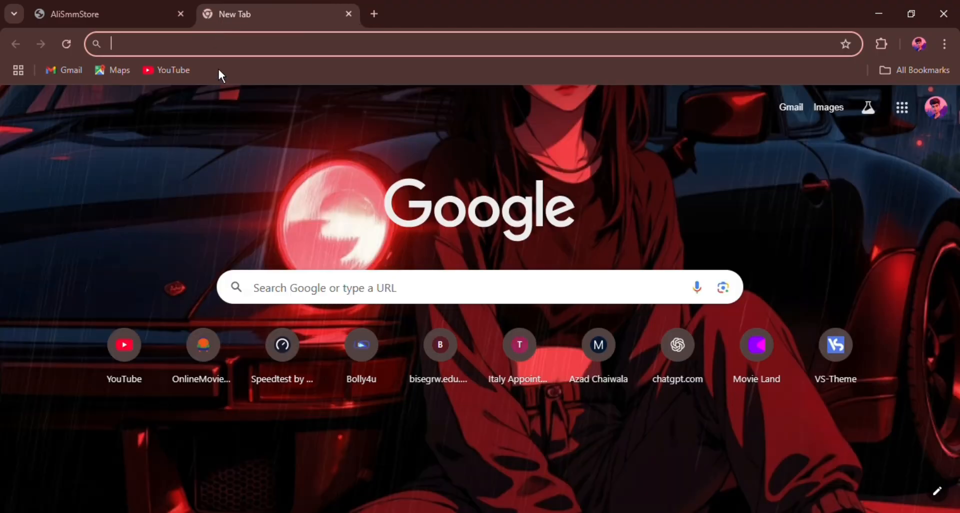
pyautogui.write('a')
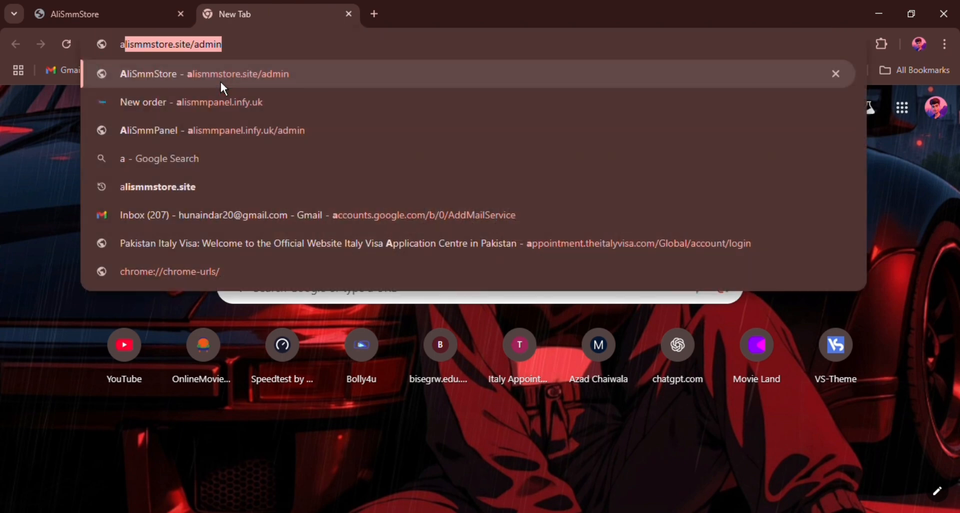
pyautogui.write('li')
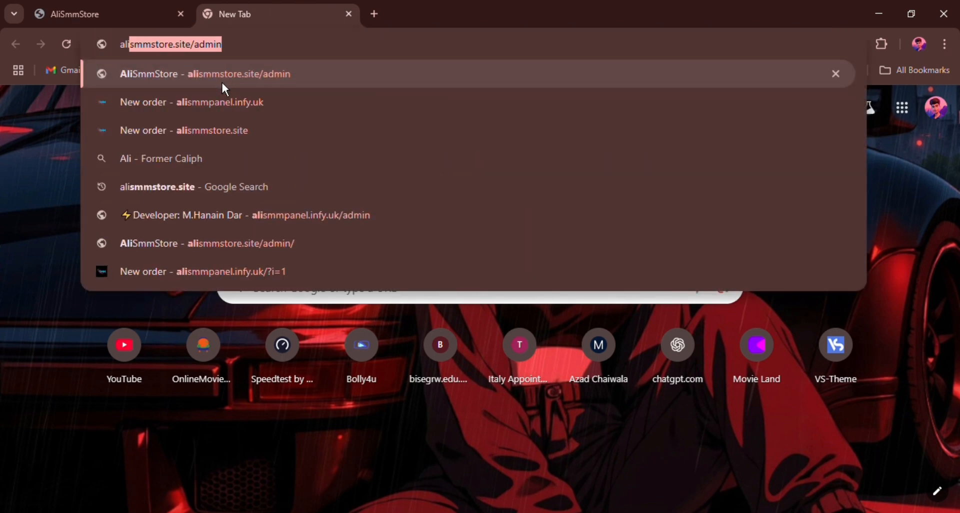
pyautogui.press('End')
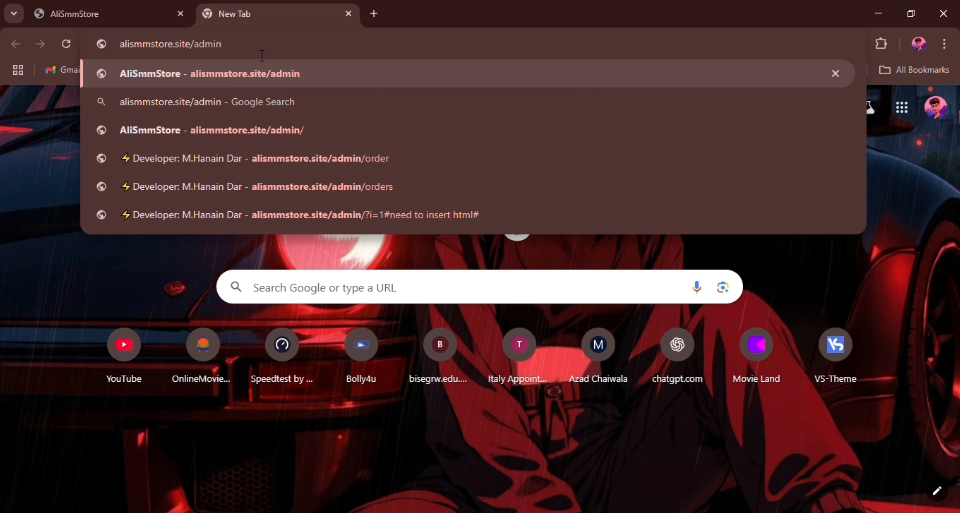
pyautogui.press('BackSpace')
pyautogui.press('BackSpace')
pyautogui.press('BackSpace')
pyautogui.press('BackSpace')
pyautogui.press('BackSpace')
pyautogui.press('BackSpace')
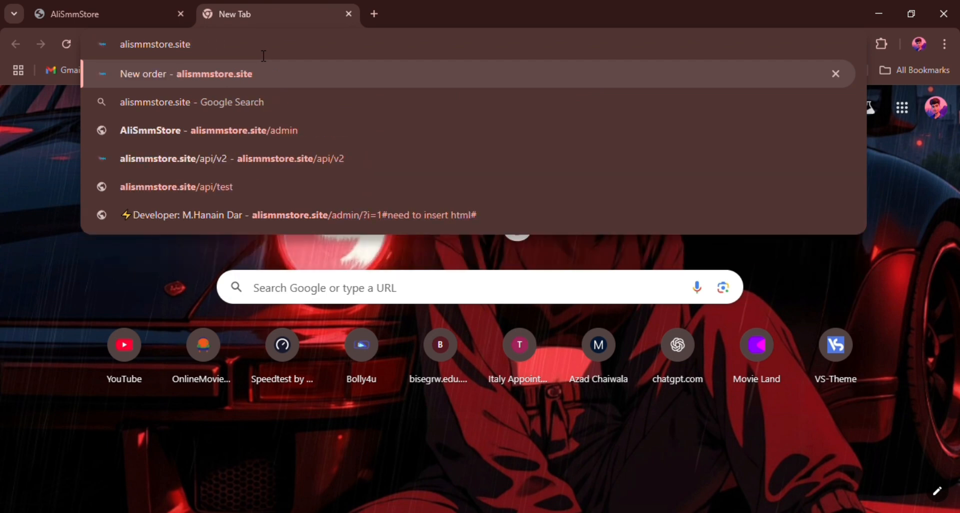
pyautogui.press('Return')
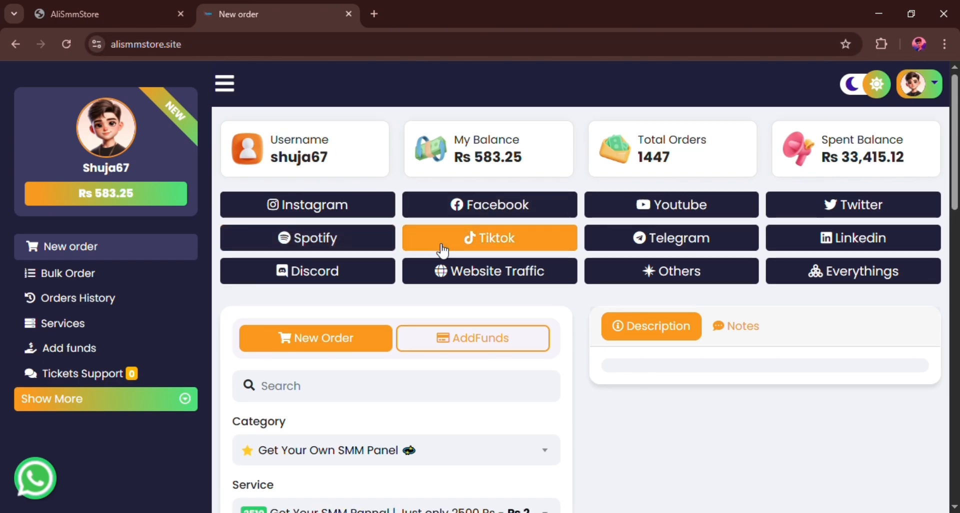
pyautogui.scroll(-3, 435, 247)
pyautogui.scroll(3, 430, 250)
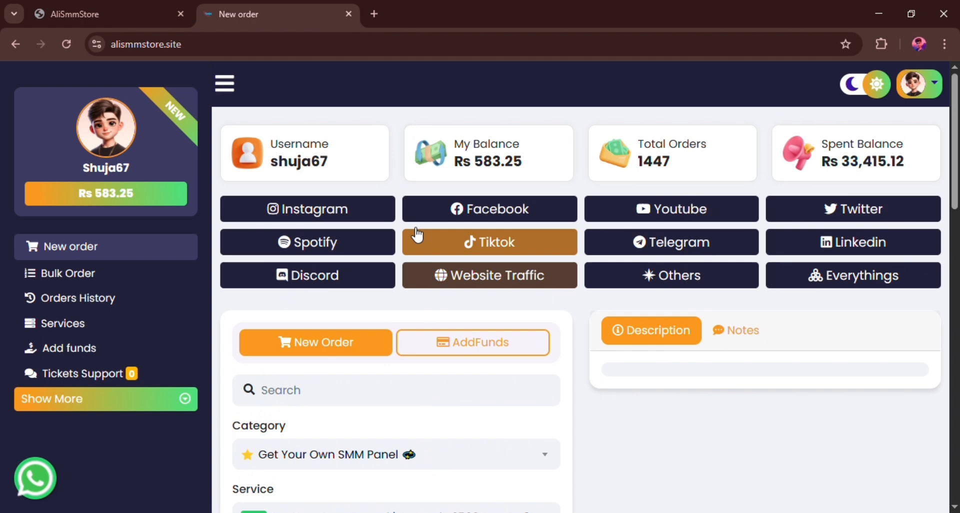
# - Activate the X Blur theme in the admin panel and reload the customer site to preview it
pyautogui.click(107, 22)
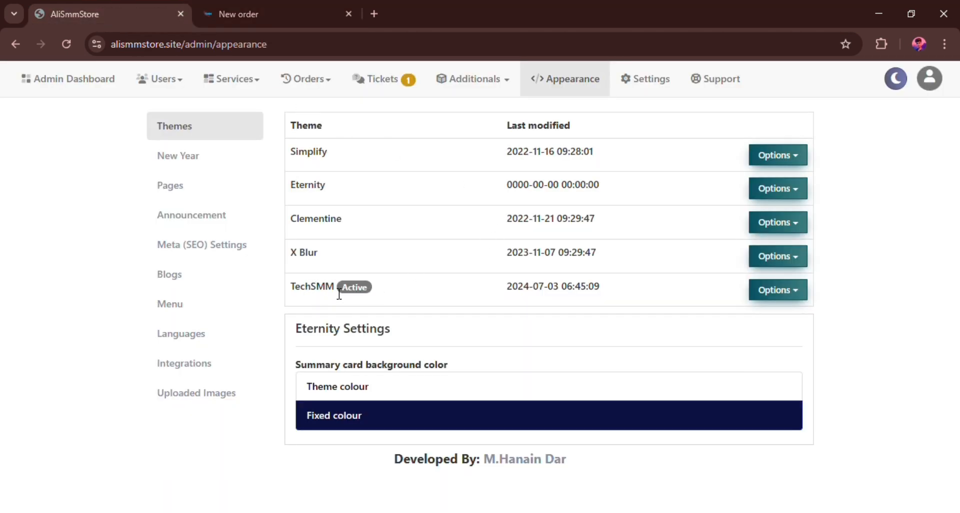
pyautogui.moveTo(296, 291); pyautogui.dragTo(342, 295)
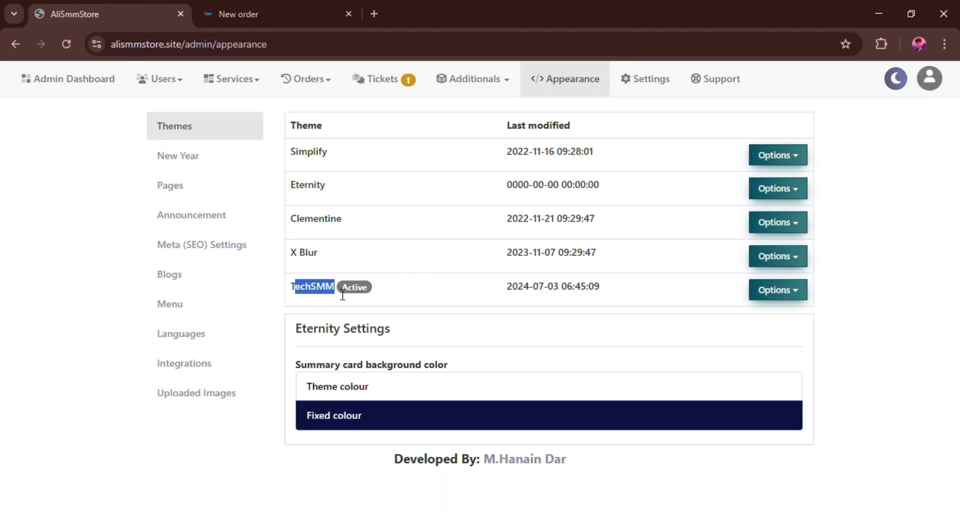
pyautogui.click(314, 310)
pyautogui.click(781, 256)
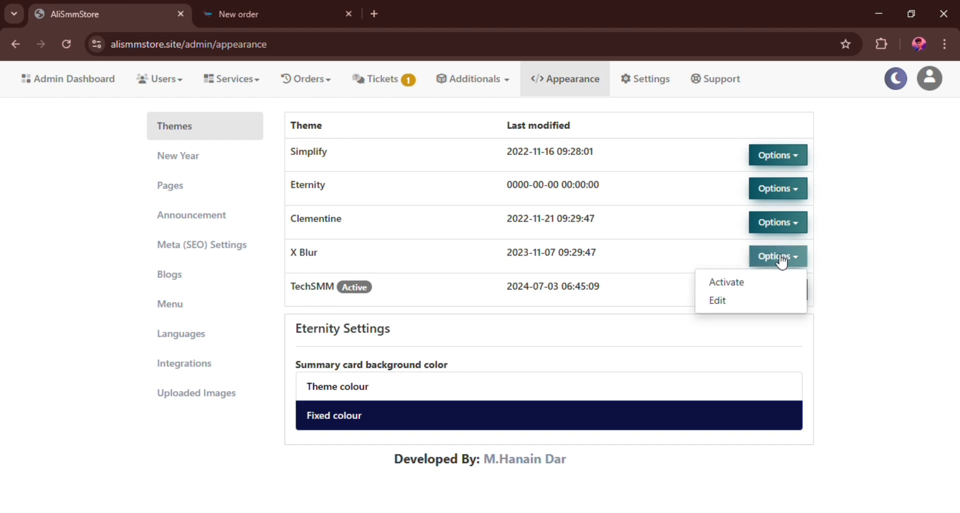
pyautogui.click(773, 284)
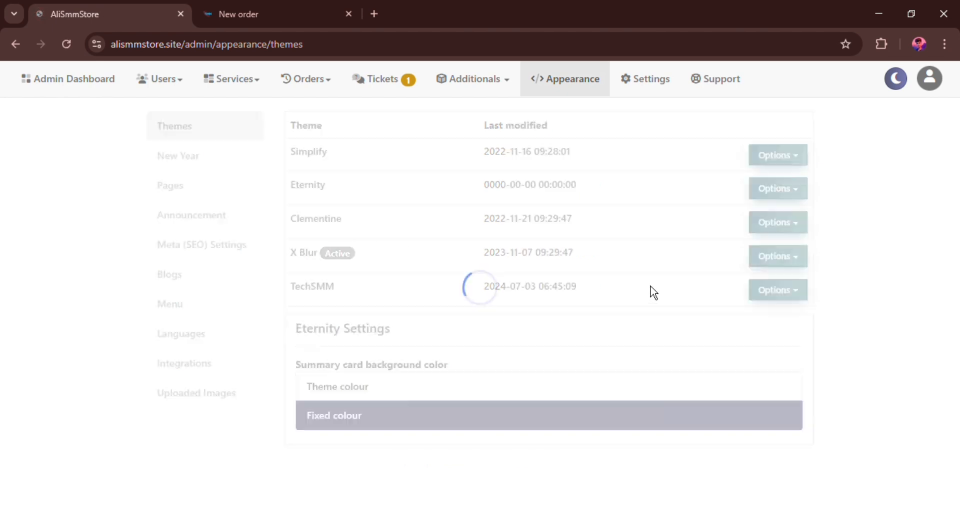
pyautogui.click(242, 15)
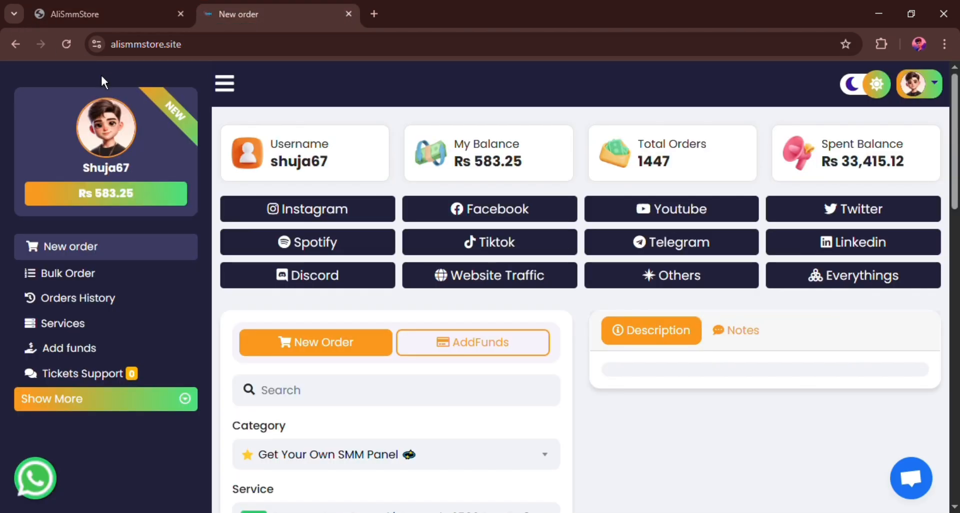
pyautogui.click(69, 53)
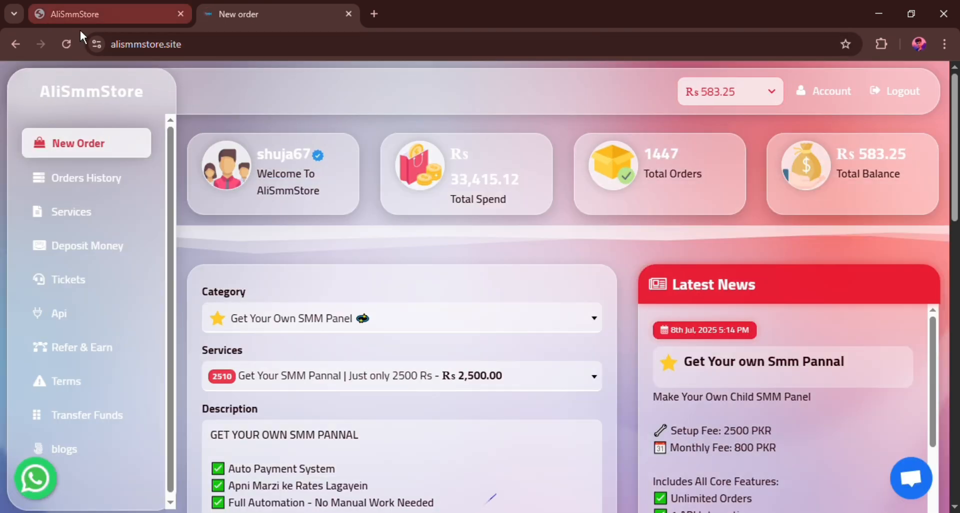
# - Activate the Clementine theme in the admin panel and reload the customer site to preview it
pyautogui.click(81, 15)
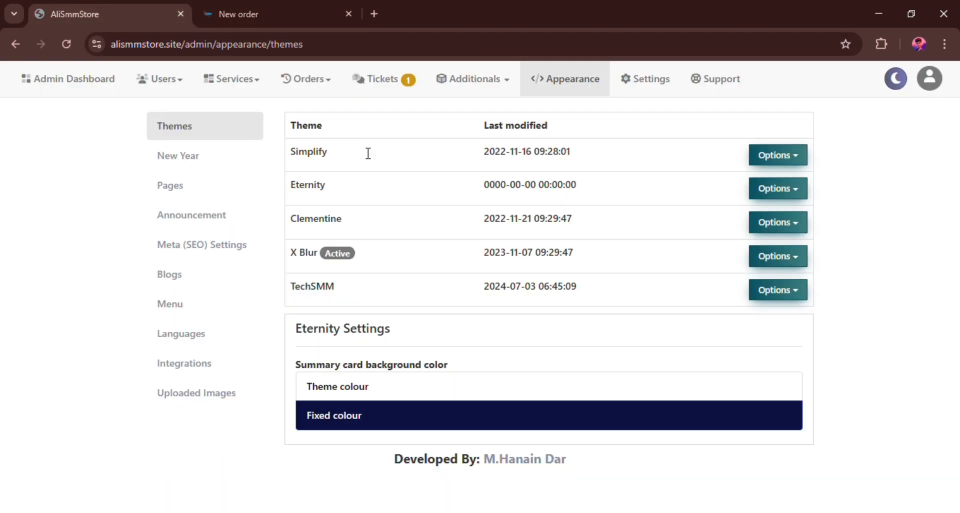
pyautogui.click(778, 222)
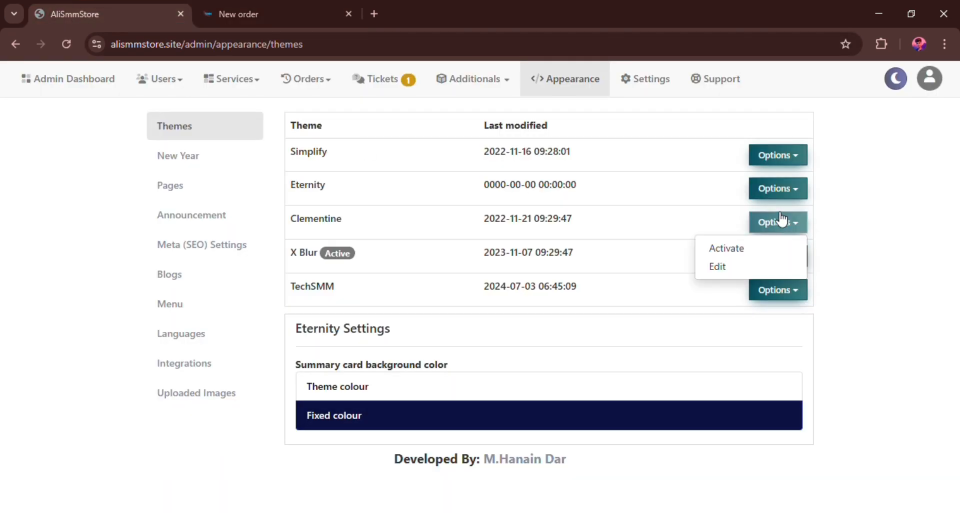
pyautogui.click(744, 250)
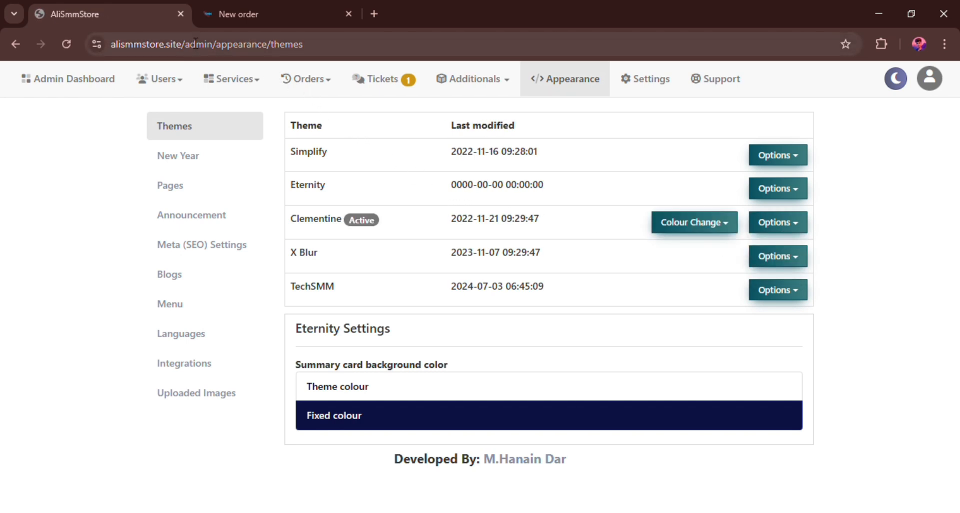
pyautogui.click(238, 20)
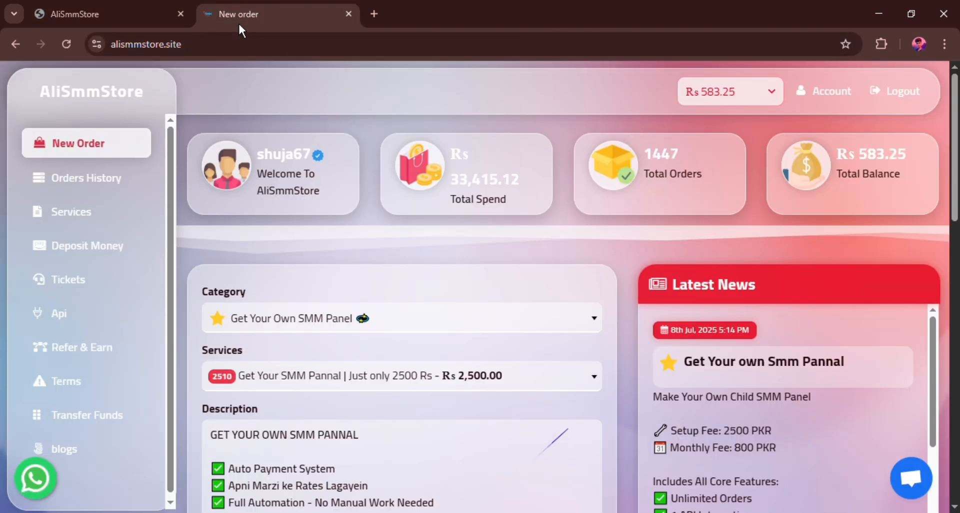
pyautogui.click(69, 52)
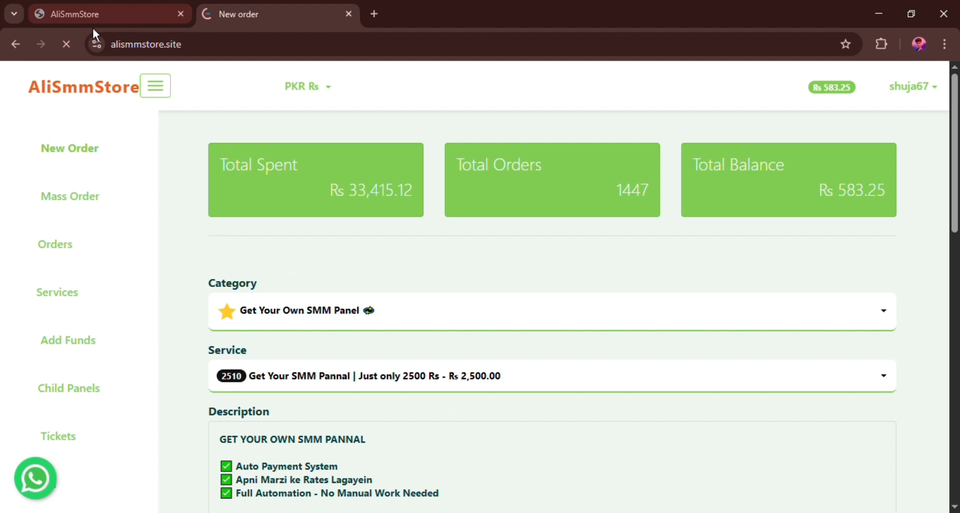
# - Return to the admin theme list and activate the TechSMM theme
pyautogui.click(95, 15)
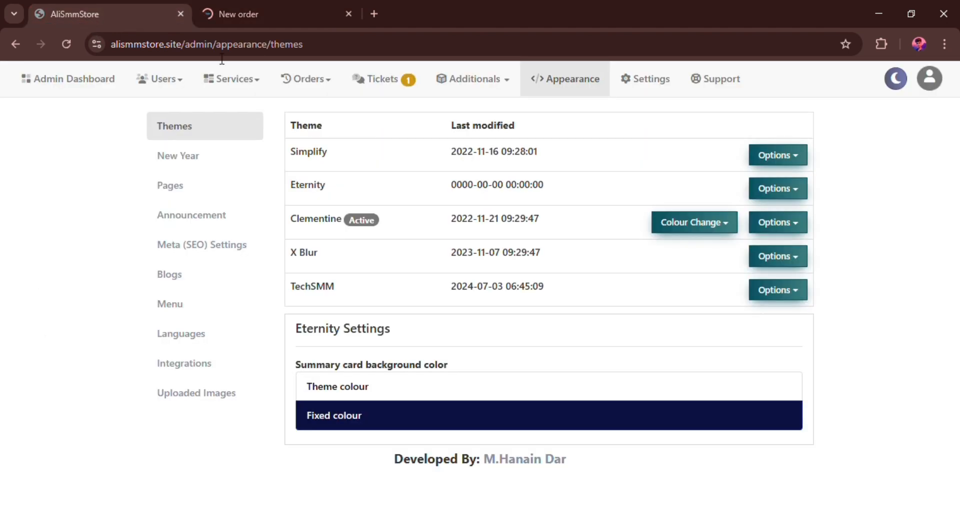
pyautogui.click(799, 292)
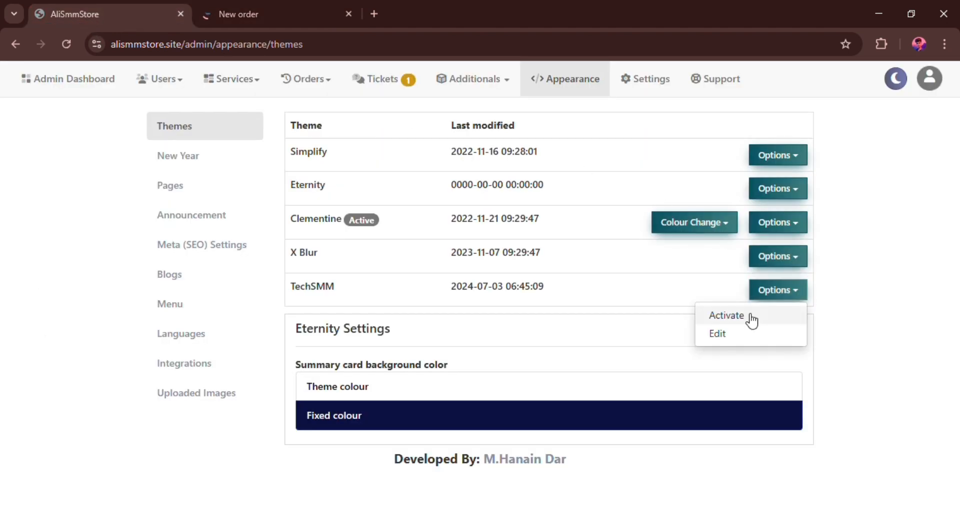
pyautogui.click(752, 320)
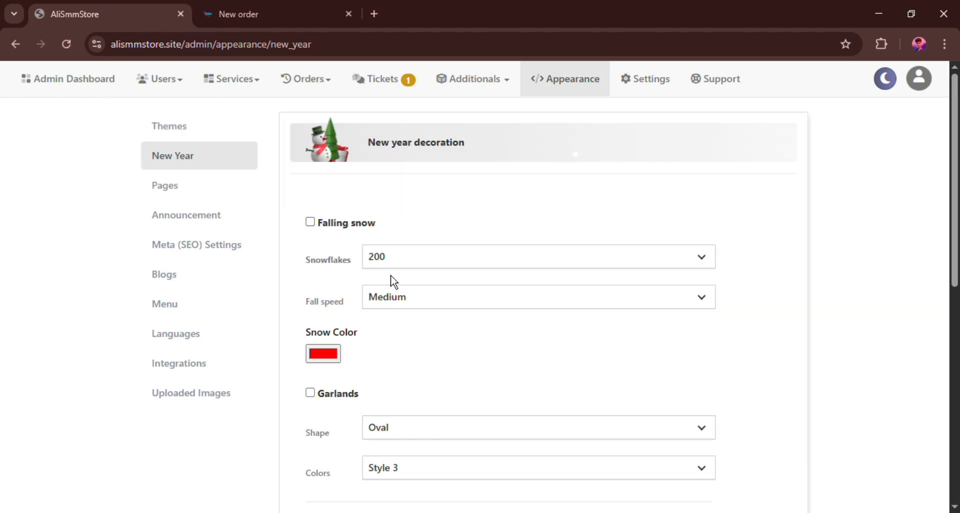
# - Look over the New Year decoration settings, from falling snow and garlands to fireworks and toys
pyautogui.scroll(-5, 385, 277)
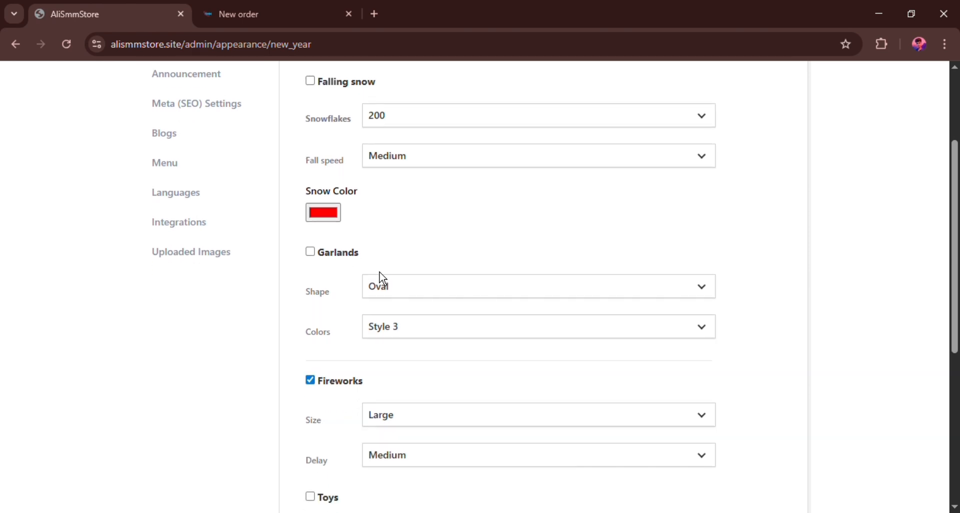
pyautogui.scroll(-3, 379, 273)
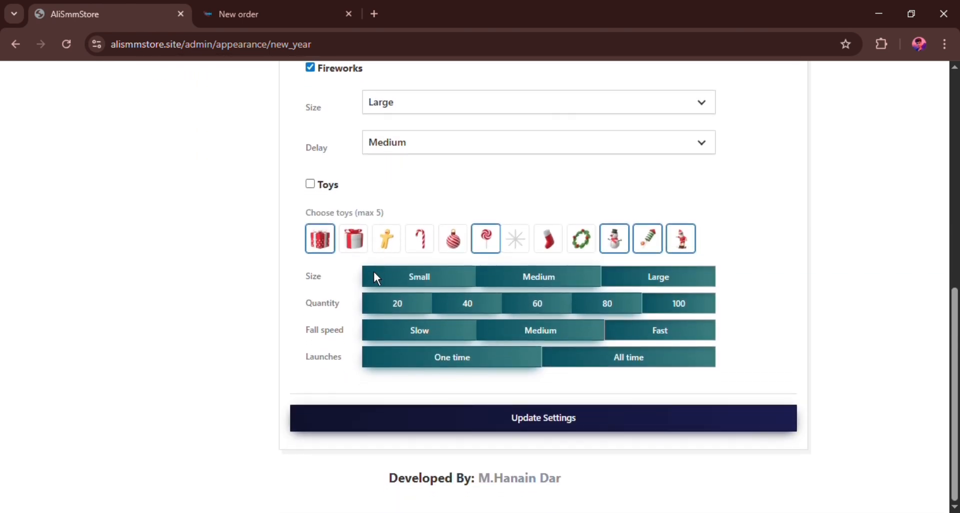
pyautogui.scroll(1, 375, 275)
pyautogui.scroll(-1, 374, 276)
pyautogui.scroll(8, 370, 270)
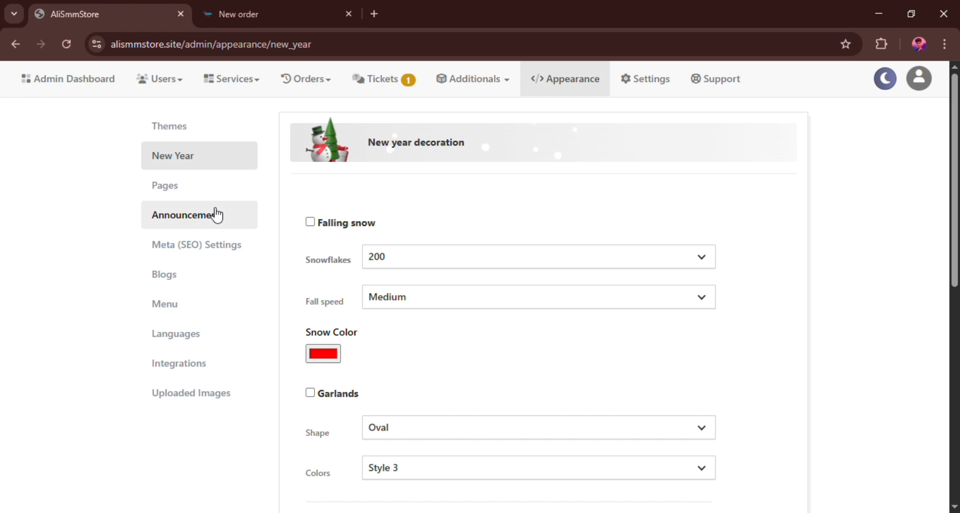
# - View the Announcement, Integrations and Uploaded Images pages of the appearance settings in turn
pyautogui.click(204, 216)
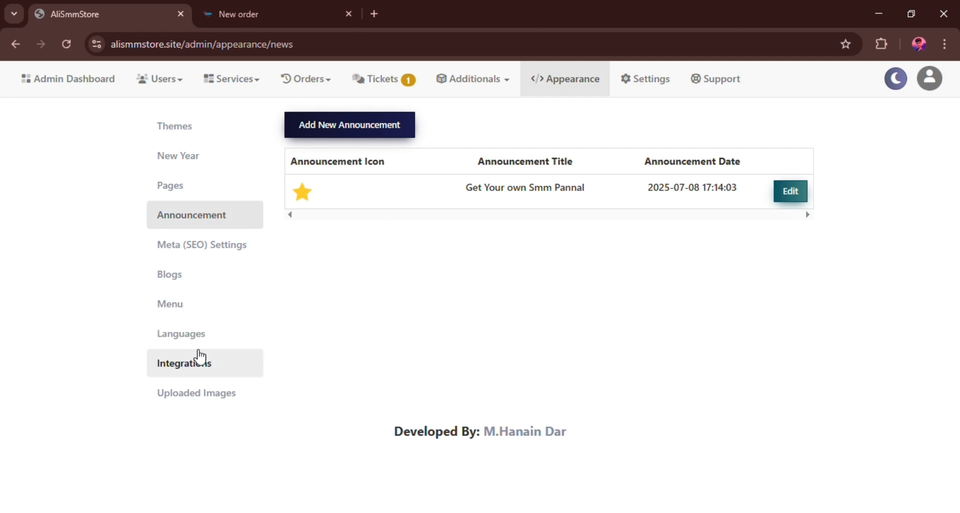
pyautogui.click(200, 375)
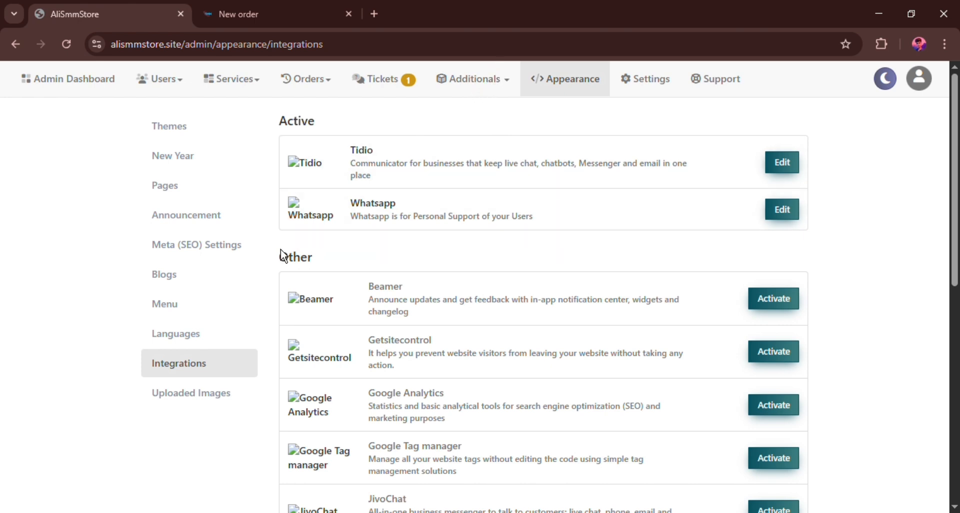
pyautogui.click(202, 392)
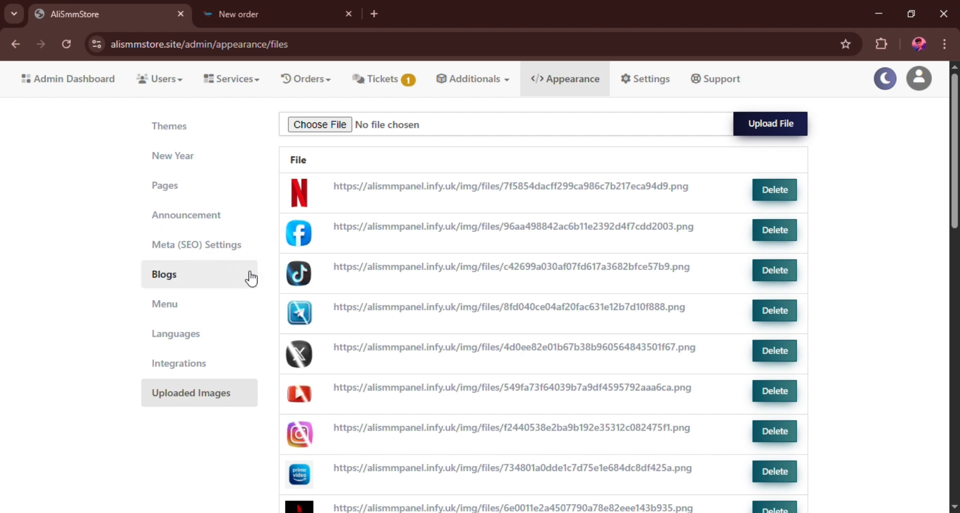
pyautogui.click(463, 79)
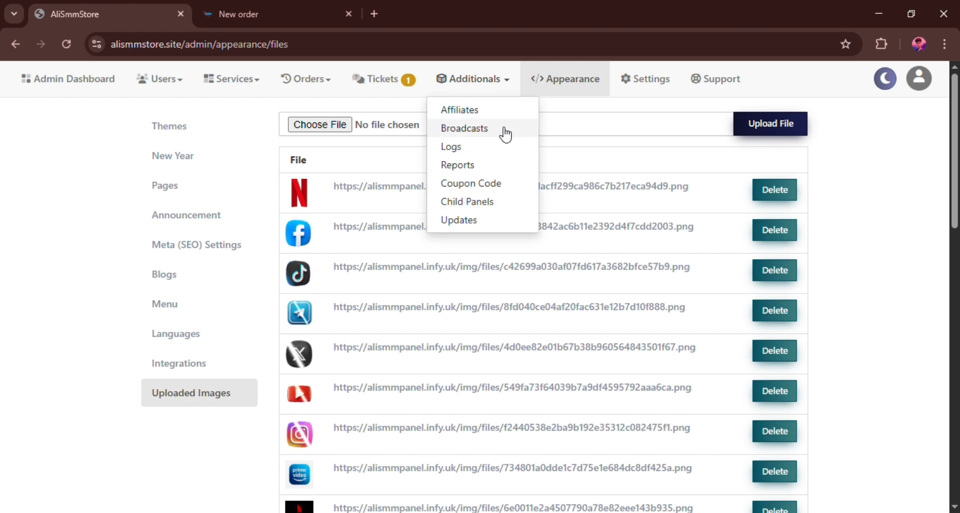
pyautogui.click(455, 80)
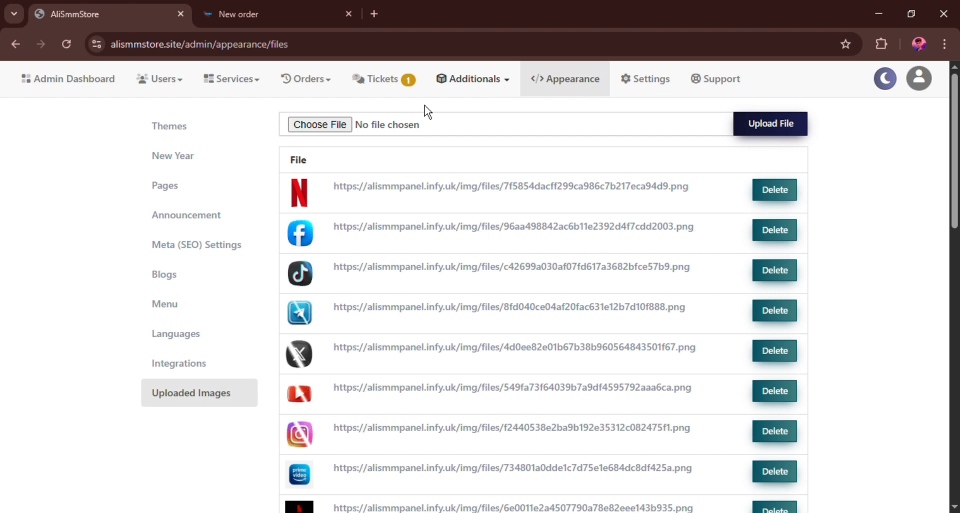
pyautogui.click(477, 81)
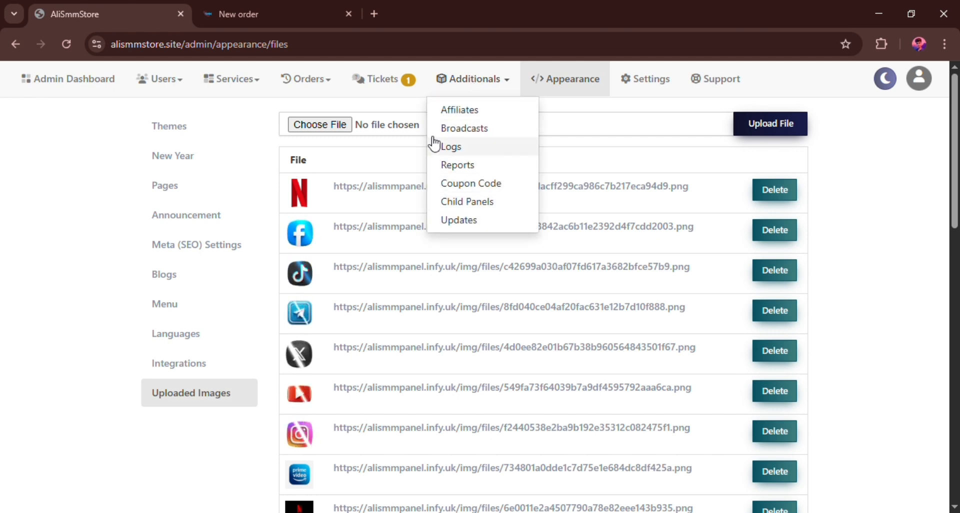
pyautogui.click(434, 89)
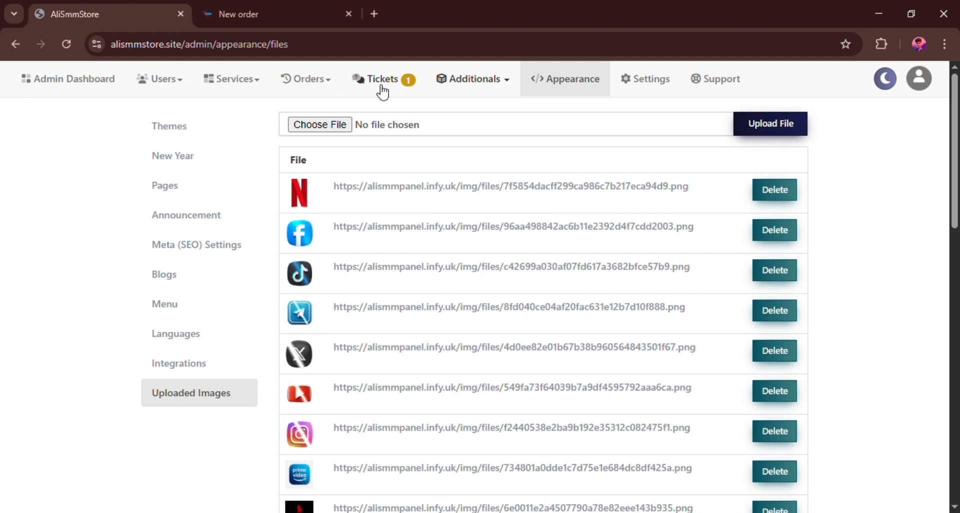
# - Open the admin Orders list and look through the customer orders with their charges, profits, services and statuses
pyautogui.click(316, 88)
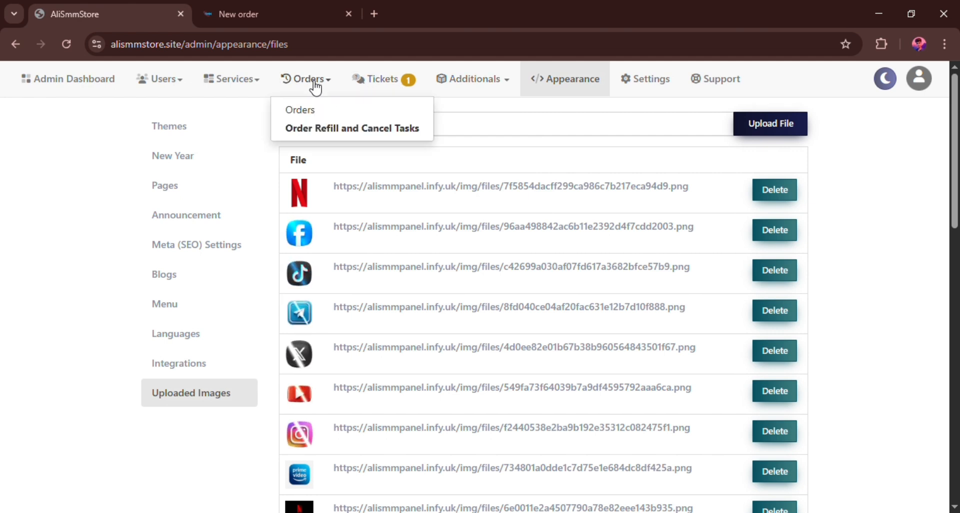
pyautogui.click(319, 118)
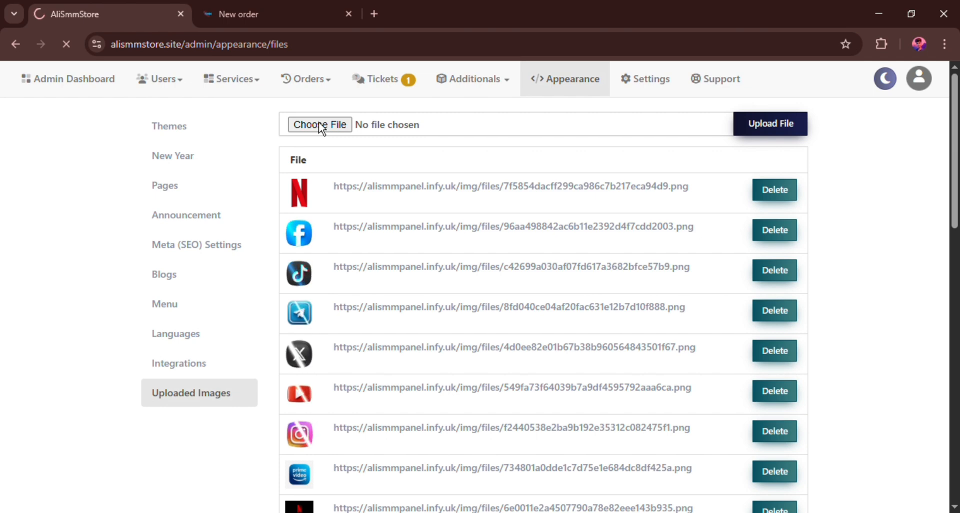
pyautogui.scroll(-8, 319, 122)
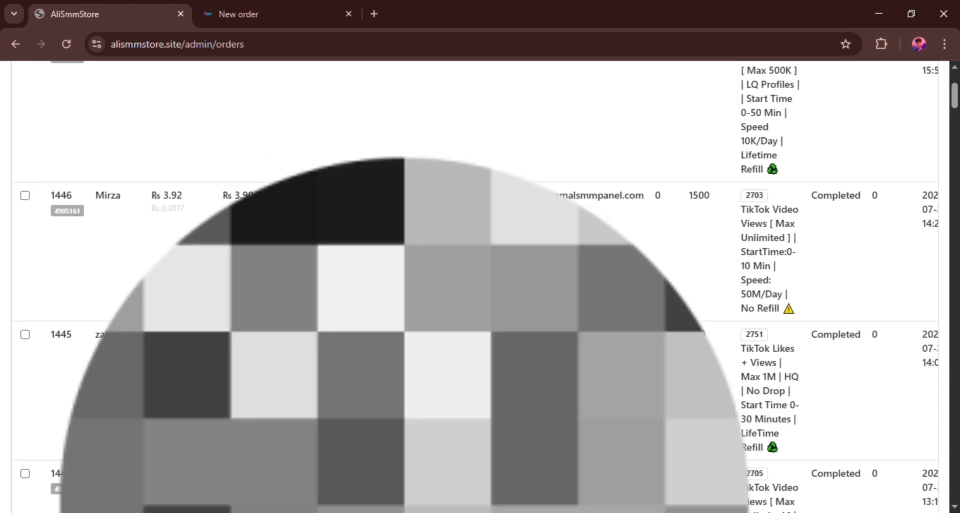
pyautogui.scroll(-7, 475, 285)
pyautogui.scroll(5, 475, 285)
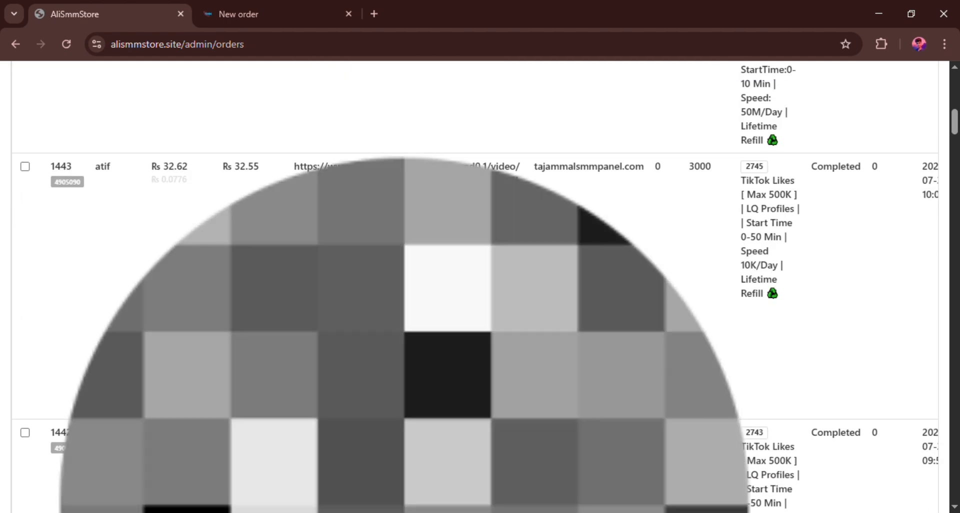
pyautogui.scroll(10, 60, 160)
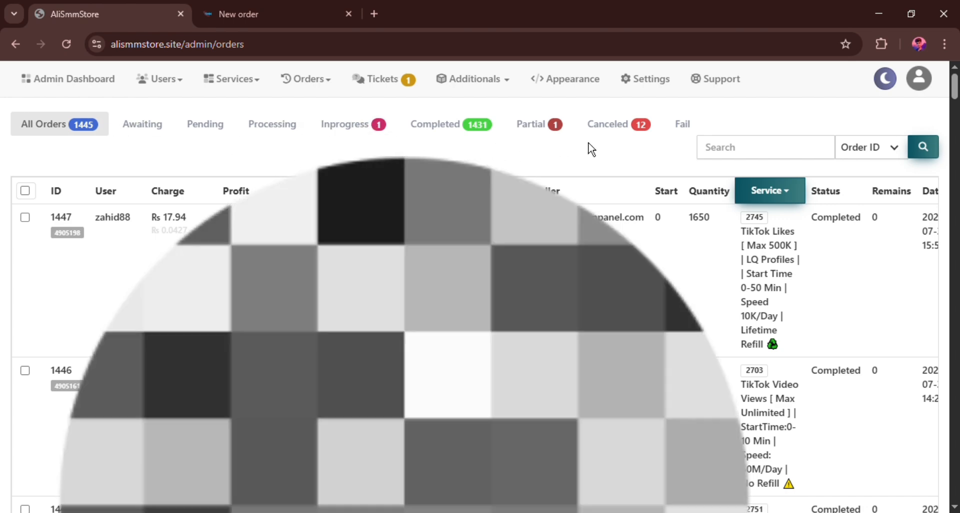
pyautogui.scroll(-3, 649, 153)
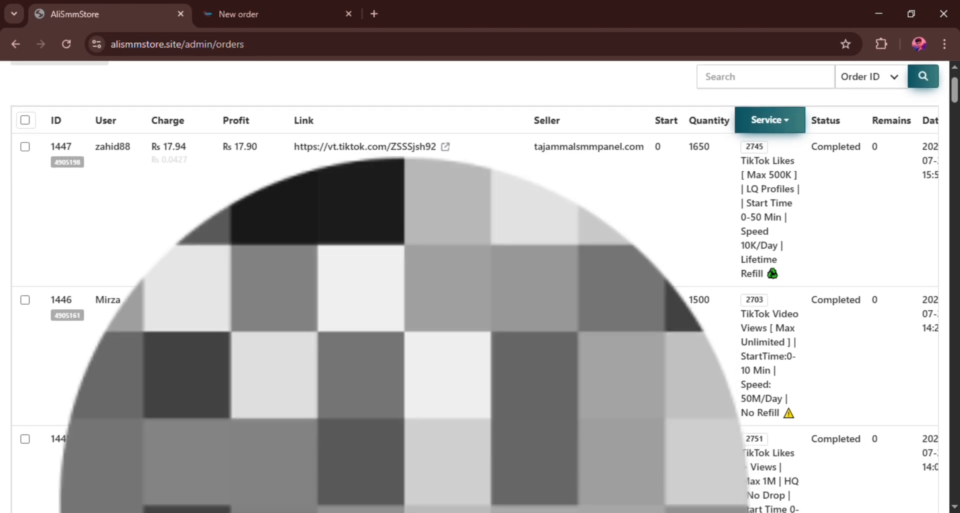
pyautogui.scroll(-15, 480, 285)
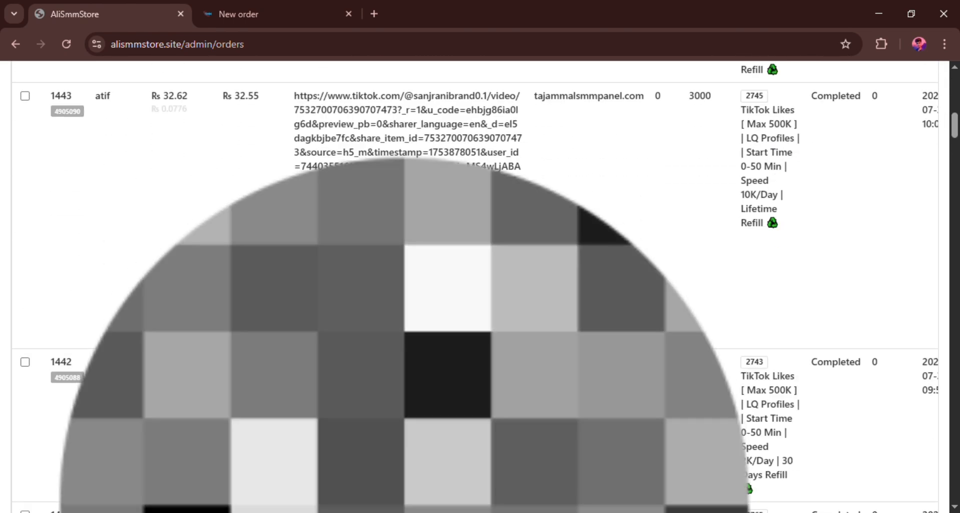
pyautogui.scroll(15, 504, 129)
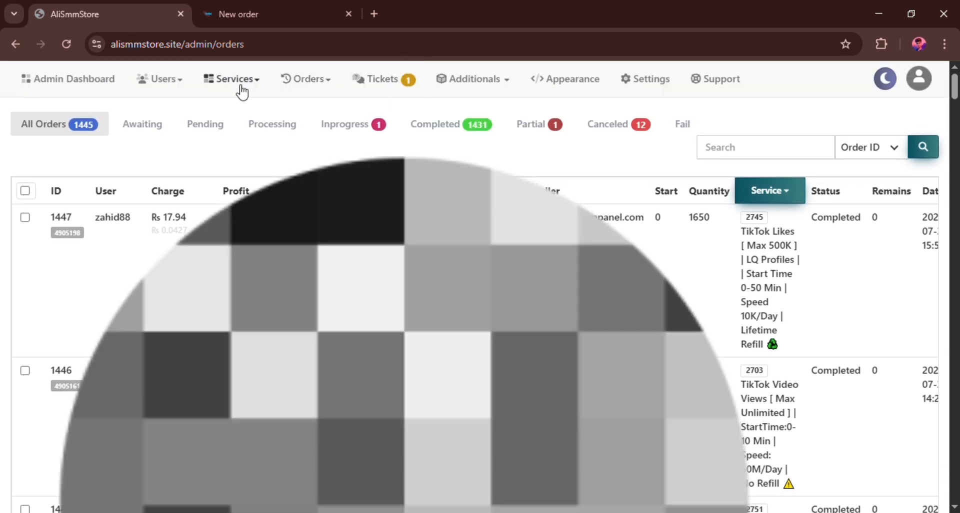
# - Open the admin Services list and skim its categories and entries
pyautogui.click(242, 89)
pyautogui.click(237, 107)
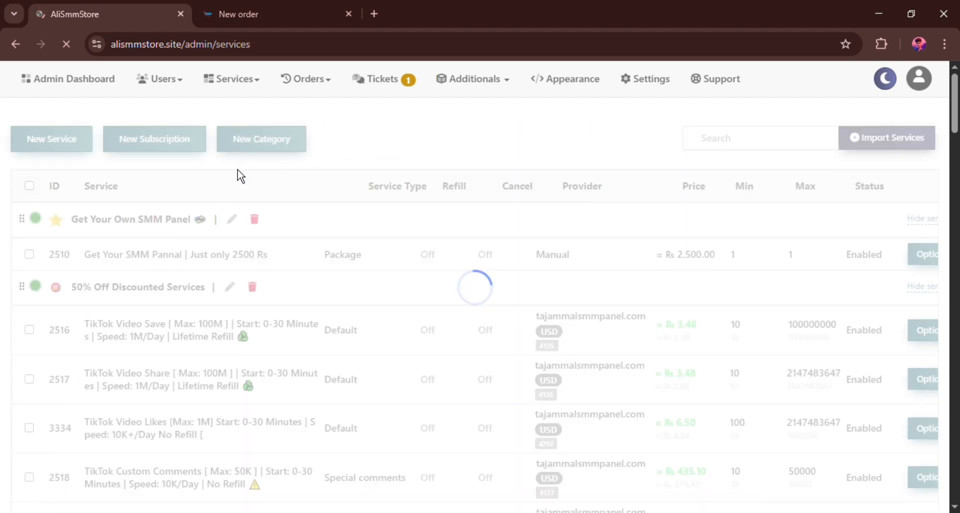
pyautogui.scroll(-15, 238, 175)
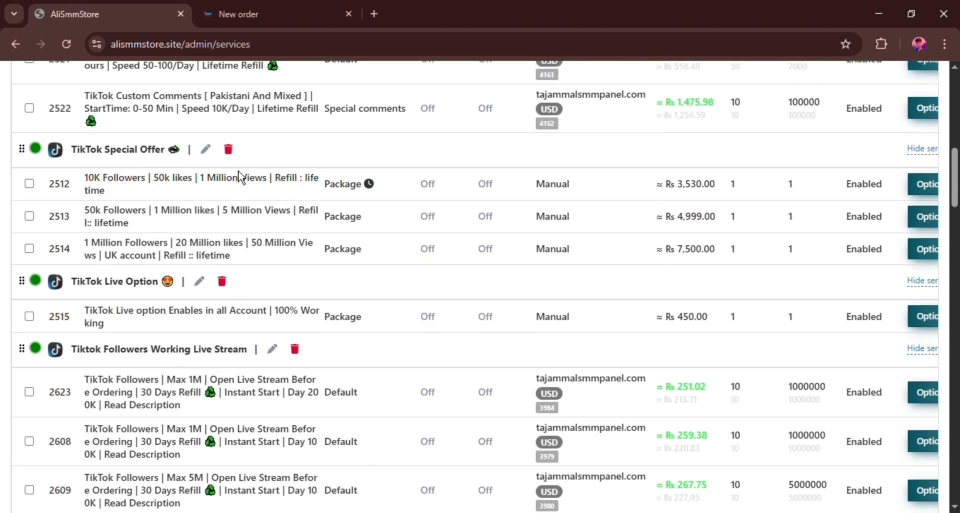
pyautogui.scroll(-10, 238, 175)
pyautogui.scroll(12, 241, 178)
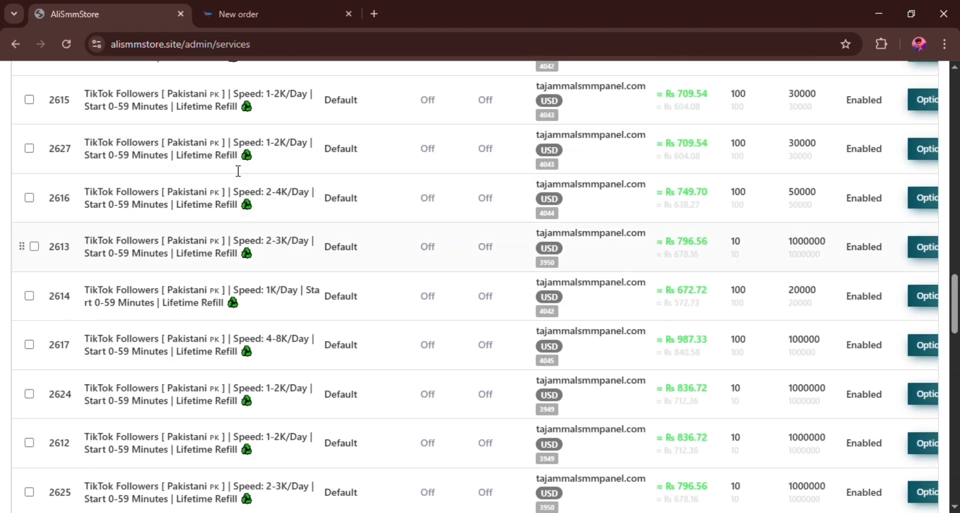
pyautogui.scroll(15, 241, 177)
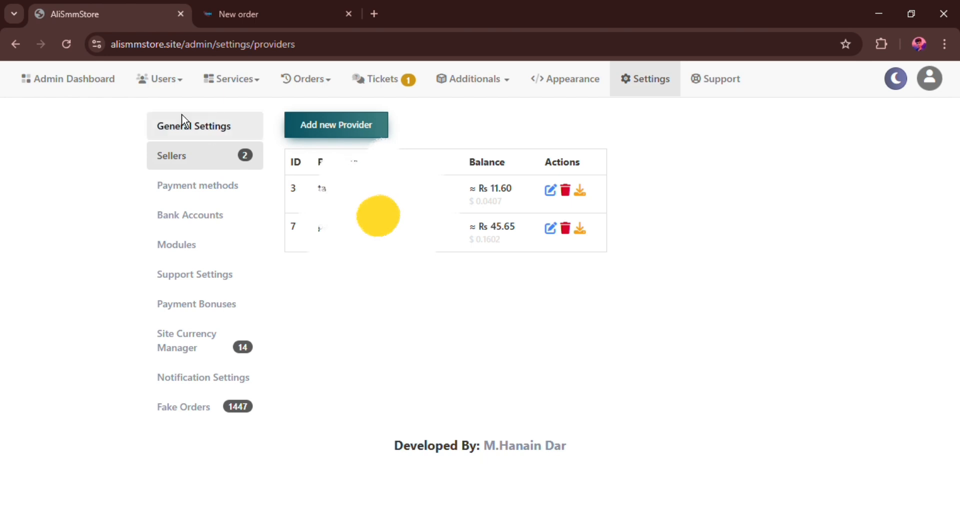
# - Return to the Services list from the seller settings and examine the TikTok service categories, providers, prices and limits
pyautogui.click(216, 85)
pyautogui.click(225, 111)
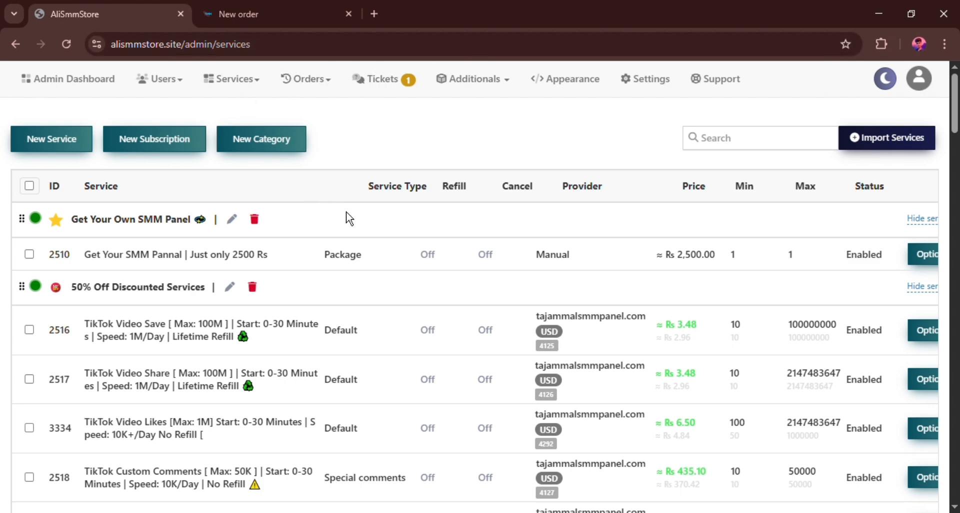
pyautogui.scroll(-14, 349, 218)
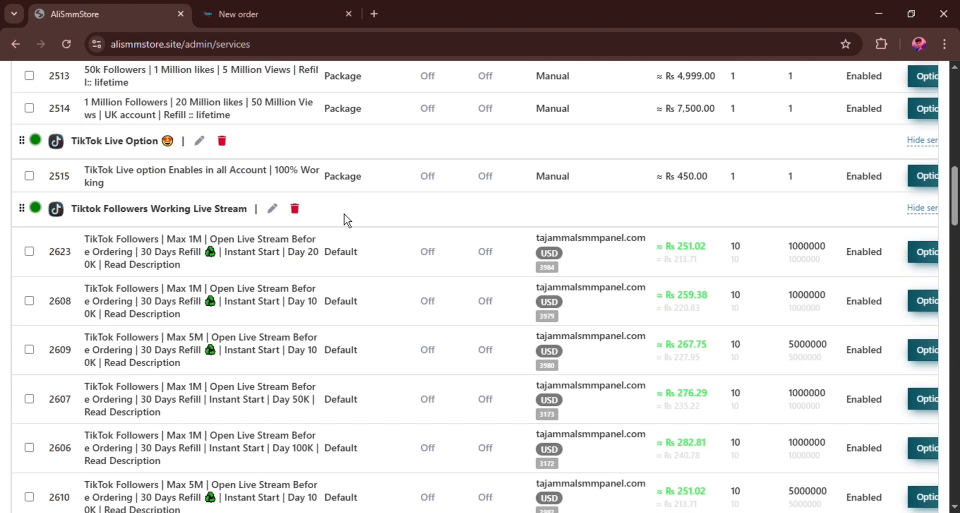
pyautogui.scroll(-20, 348, 220)
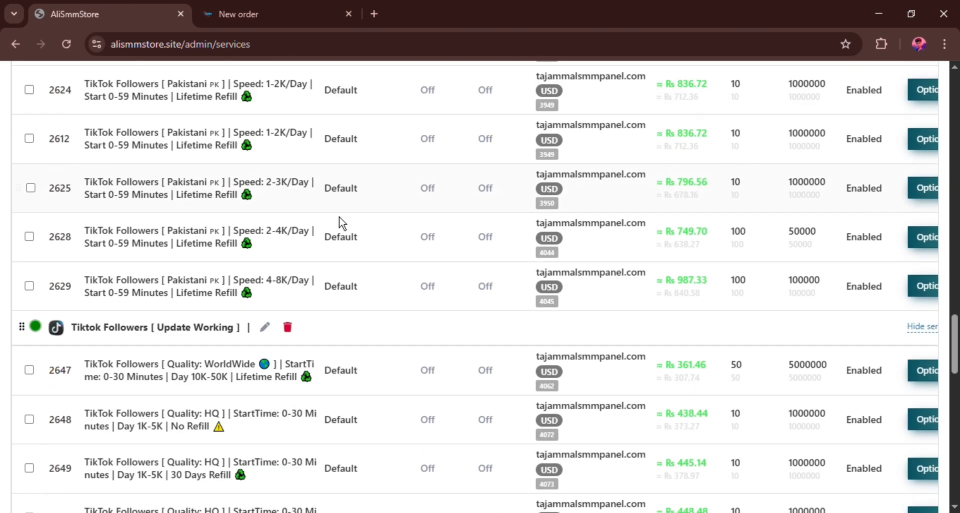
pyautogui.scroll(-6, 341, 223)
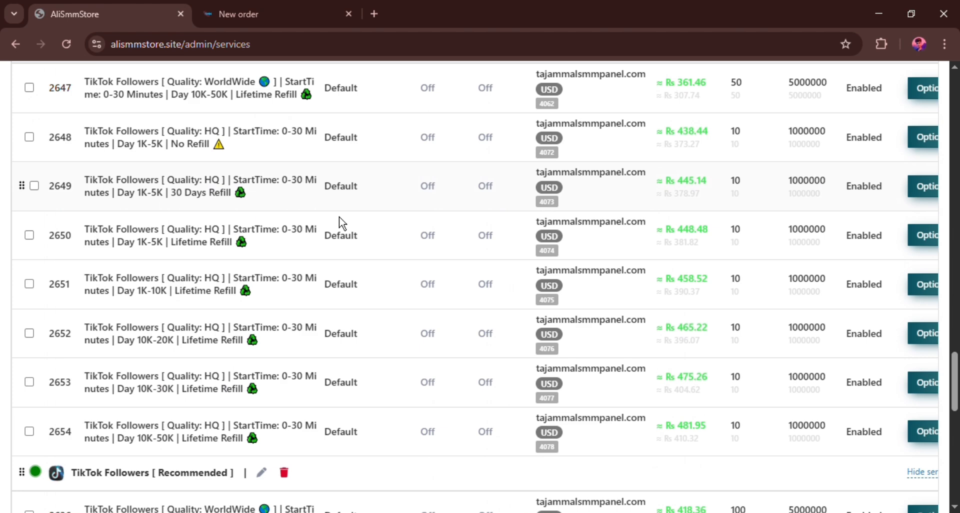
pyautogui.scroll(-8, 342, 222)
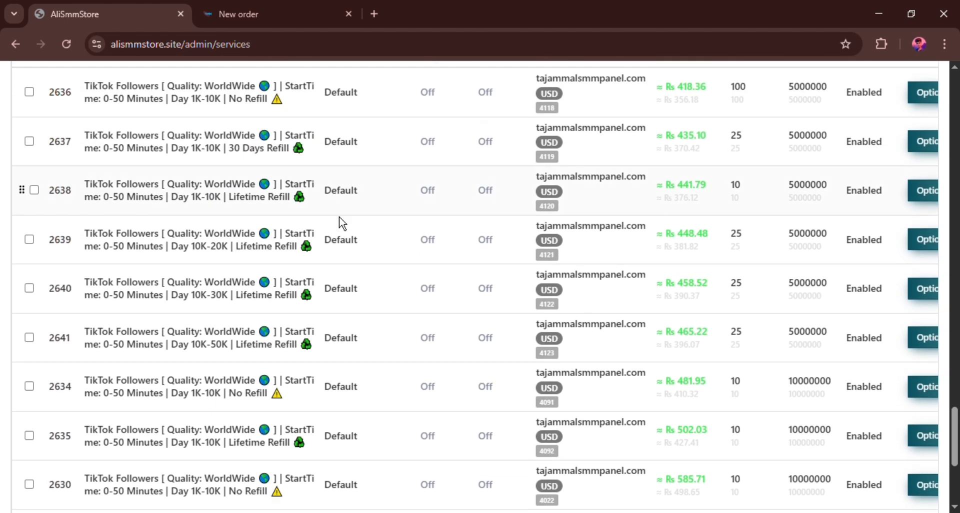
pyautogui.scroll(20, 342, 223)
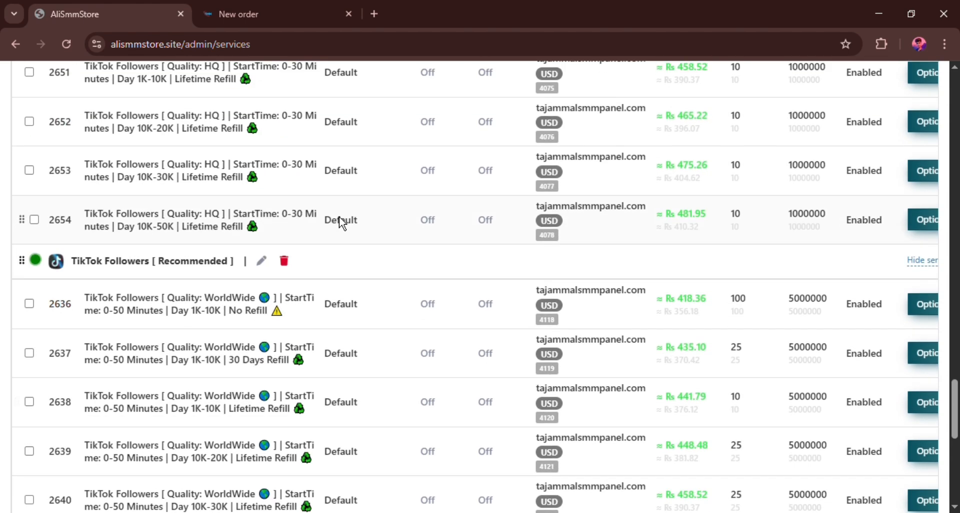
pyautogui.scroll(20, 338, 212)
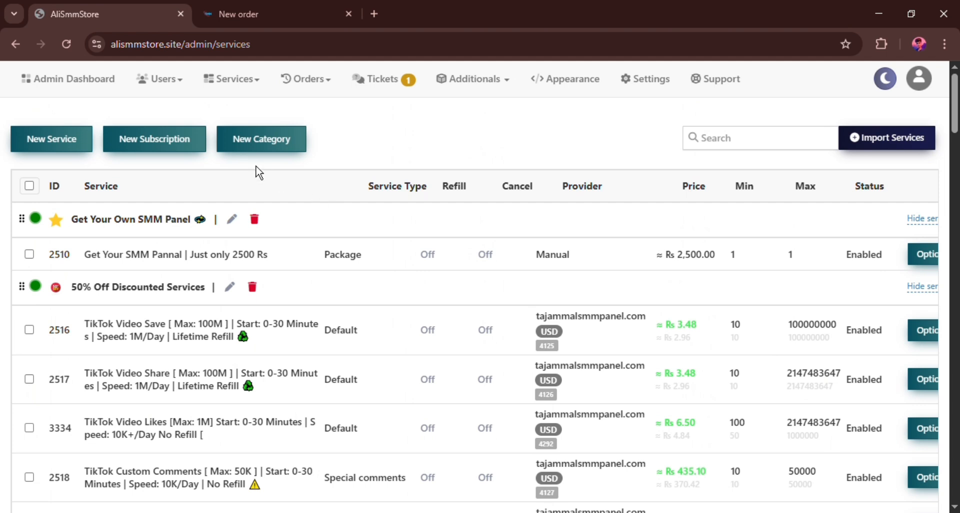
pyautogui.click(221, 83)
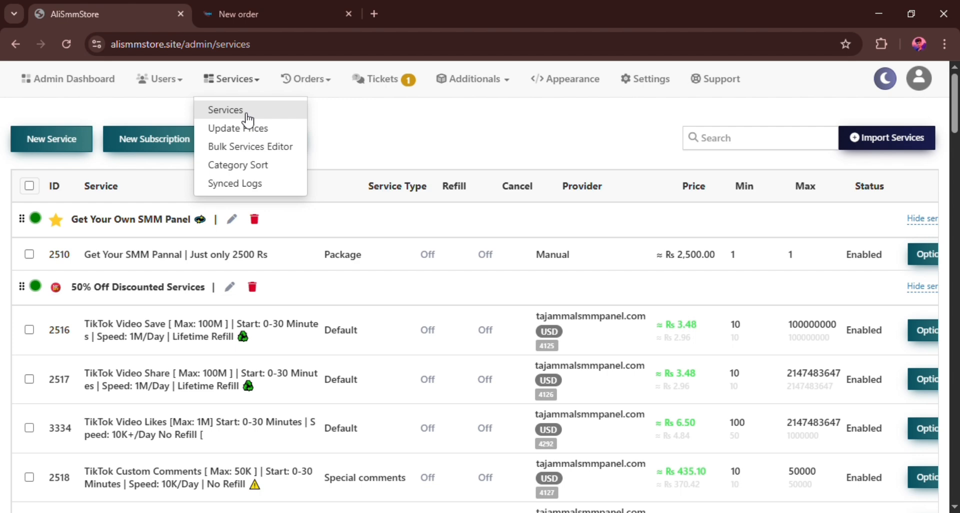
pyautogui.click(237, 88)
# - Open the Users list and look through the registered accounts with their balances, spending, order counts and registration dates
pyautogui.click(159, 81)
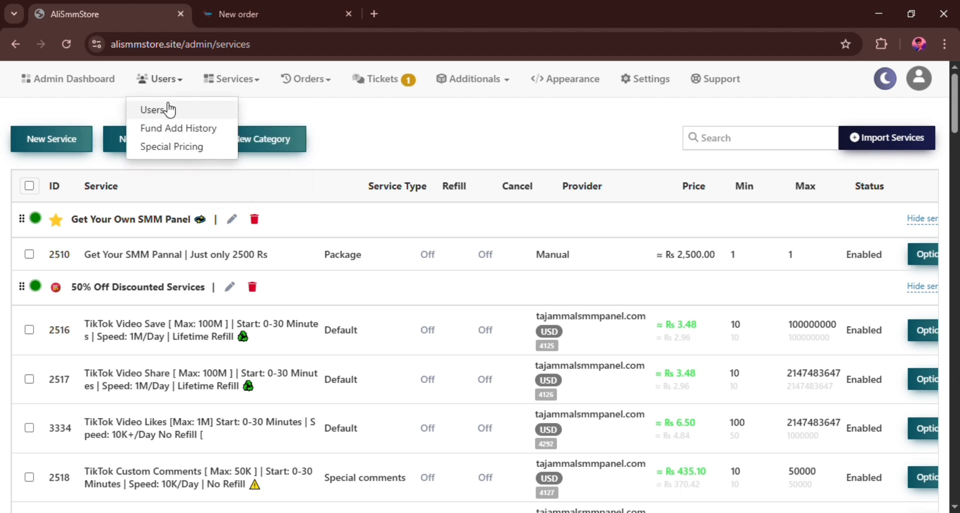
pyautogui.click(170, 111)
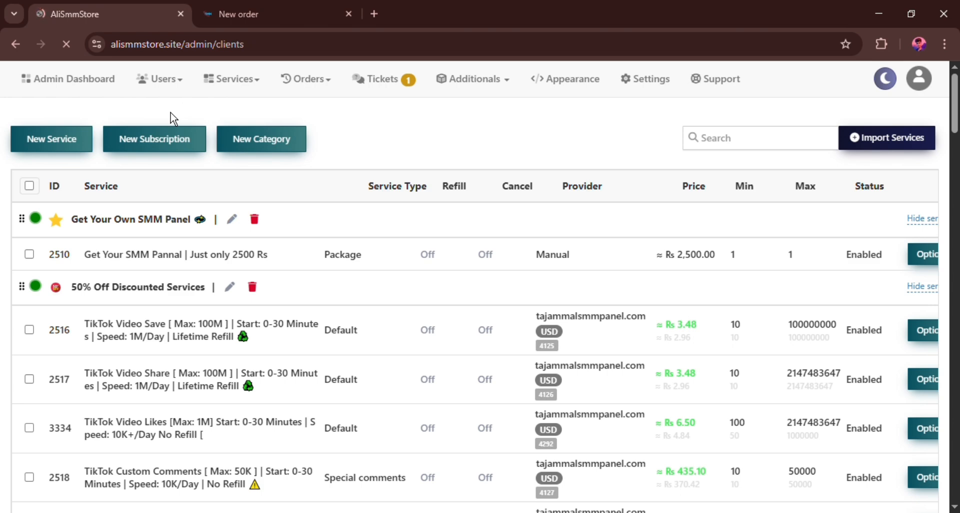
pyautogui.scroll(-20, 279, 189)
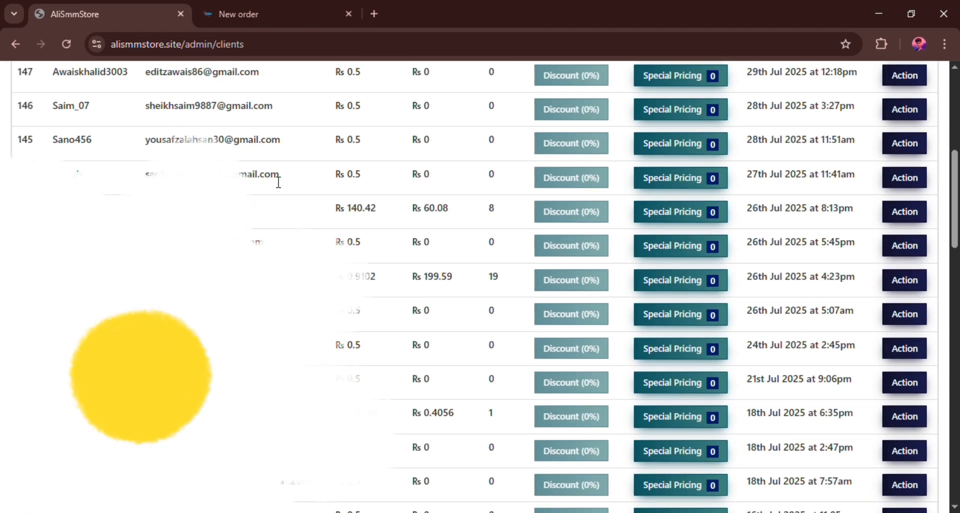
pyautogui.scroll(-6, 279, 189)
pyautogui.scroll(20, 275, 179)
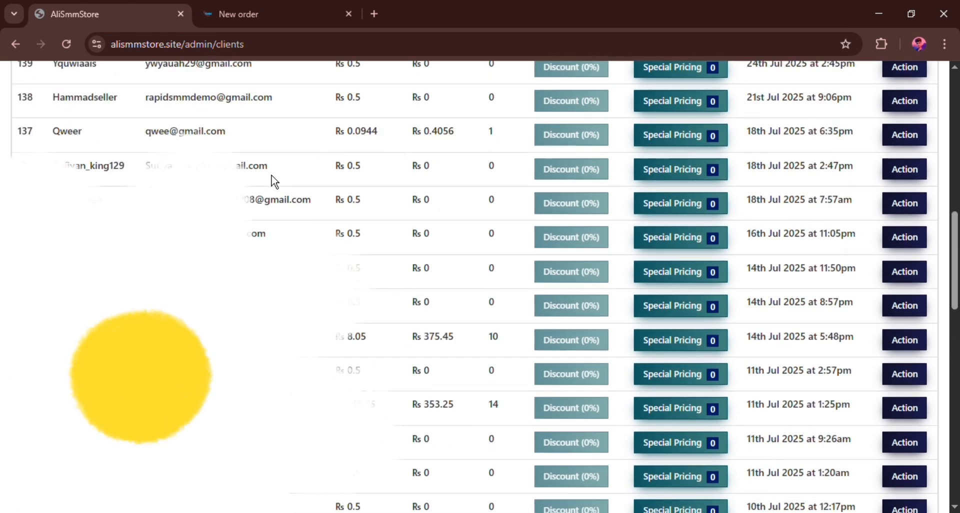
pyautogui.scroll(4, 275, 179)
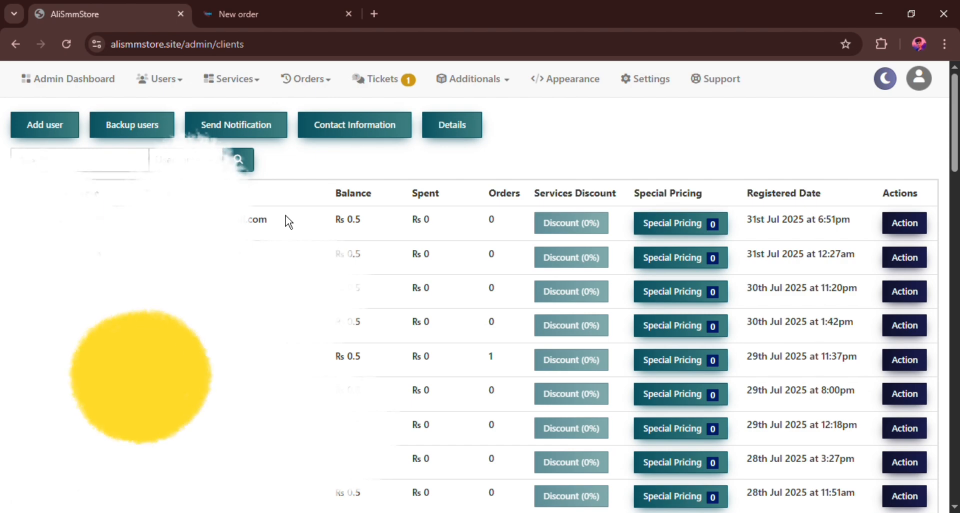
# - Skim the Users list down to its oldest registered accounts and return to its beginning
pyautogui.scroll(-10, 288, 221)
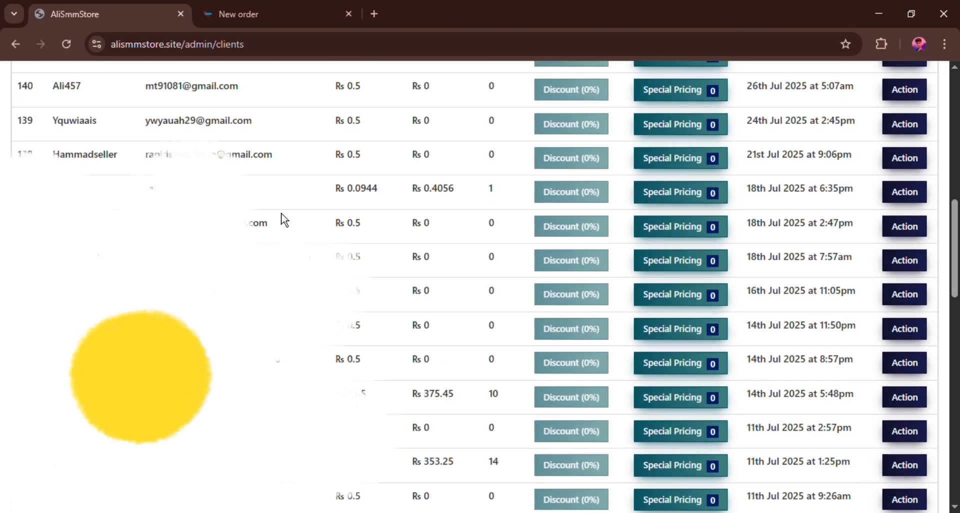
pyautogui.scroll(-10, 284, 220)
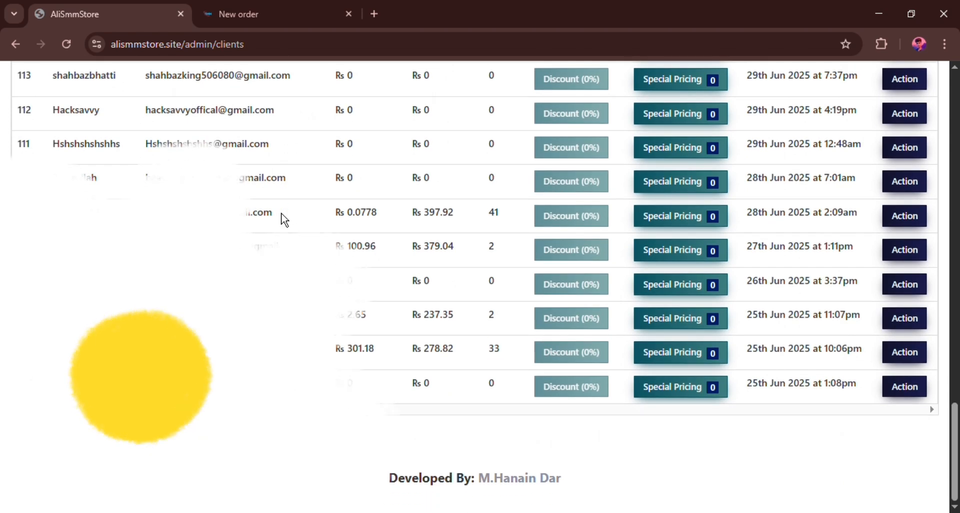
pyautogui.scroll(20, 285, 220)
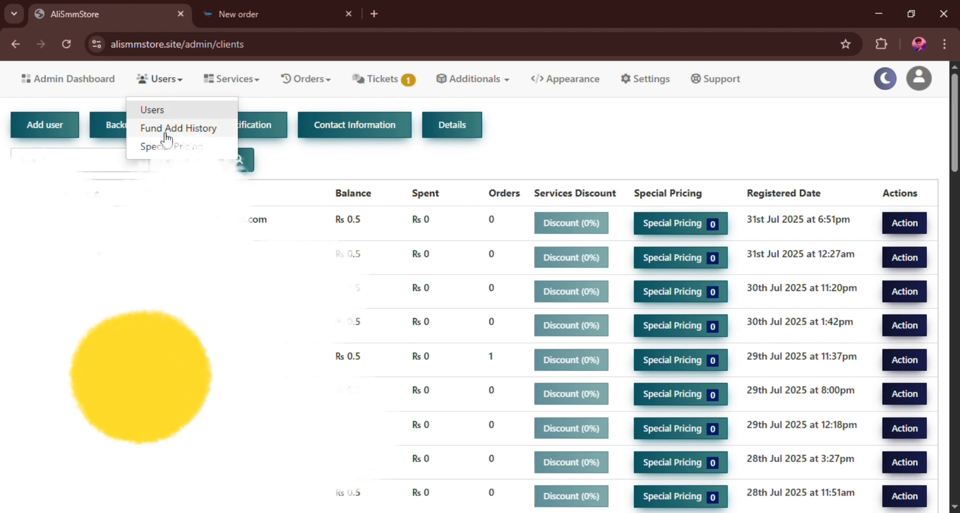
# - Open Fund Add History and start an Add / Deduct Balance entry with the demo customer's username
pyautogui.click(167, 135)
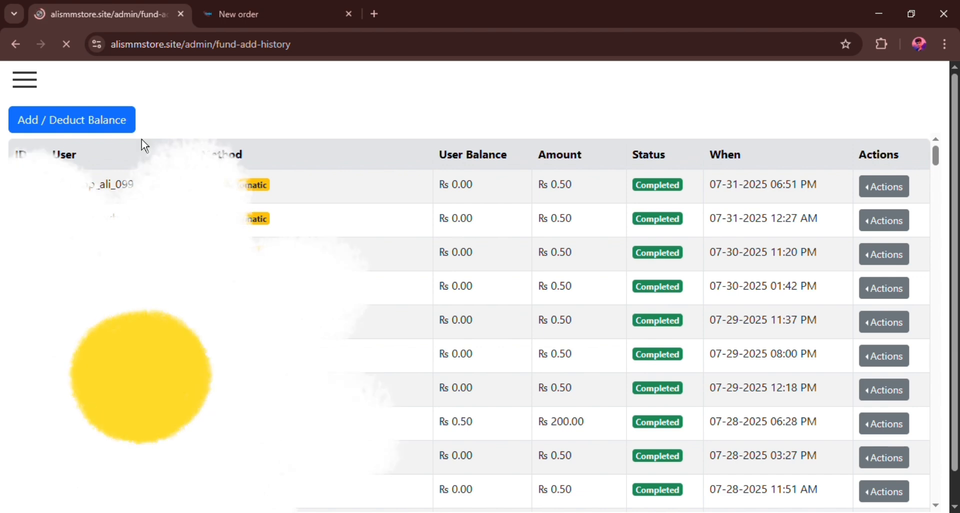
pyautogui.click(35, 116)
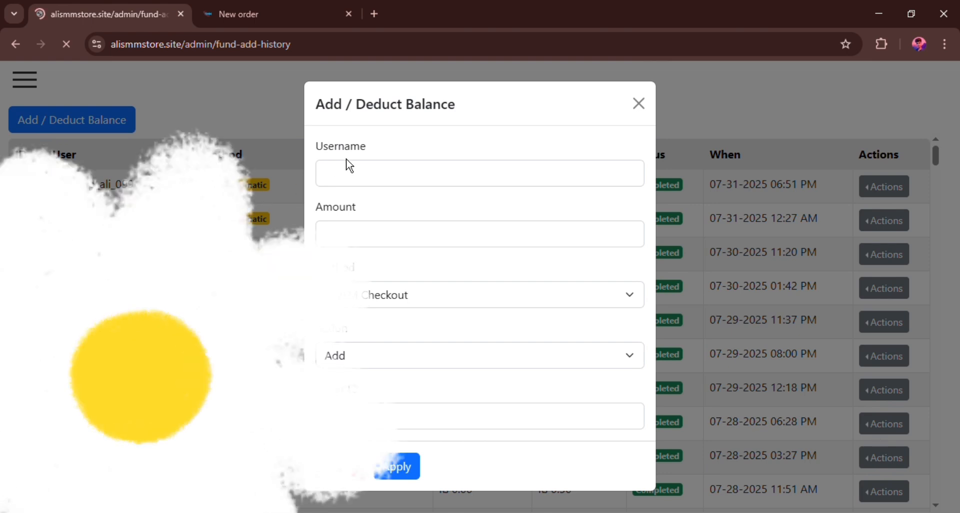
pyautogui.click(357, 176)
pyautogui.write('shuja67')
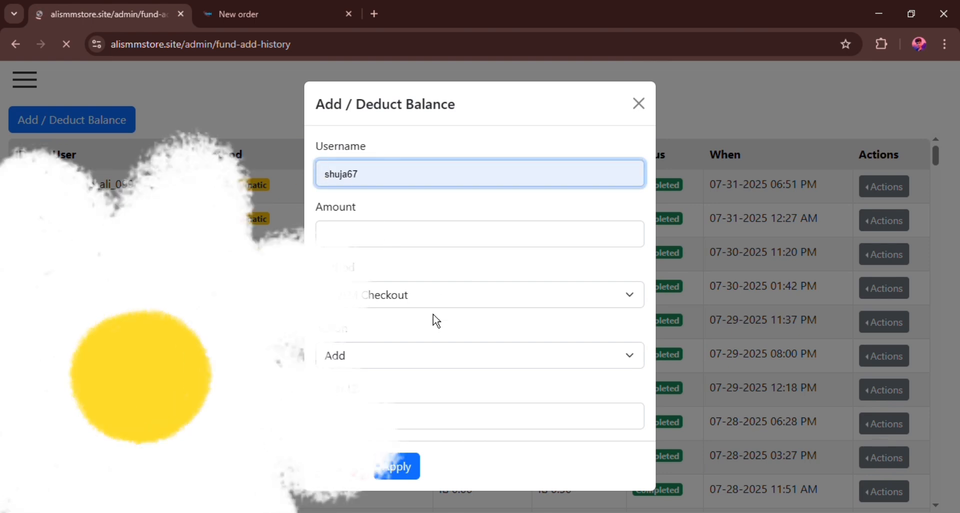
# - Add 10000 to the customer's balance with the Easypaisa method, apply it and close the balance form
pyautogui.click(359, 243)
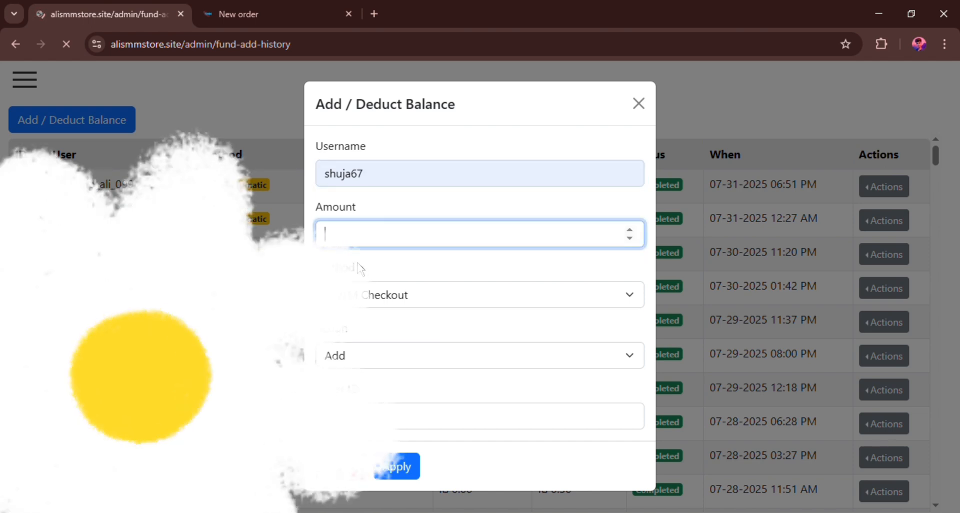
pyautogui.write('10000')
pyautogui.press('Tab')
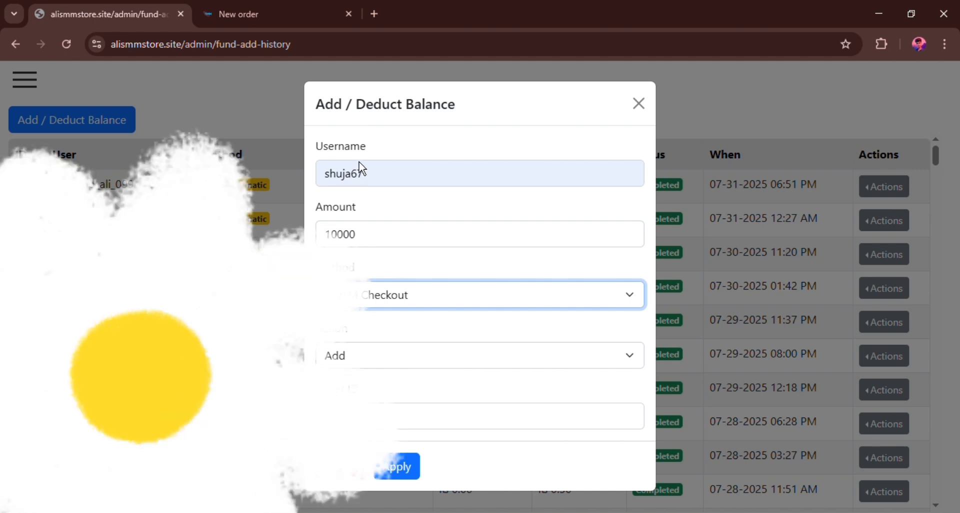
pyautogui.press('Down')
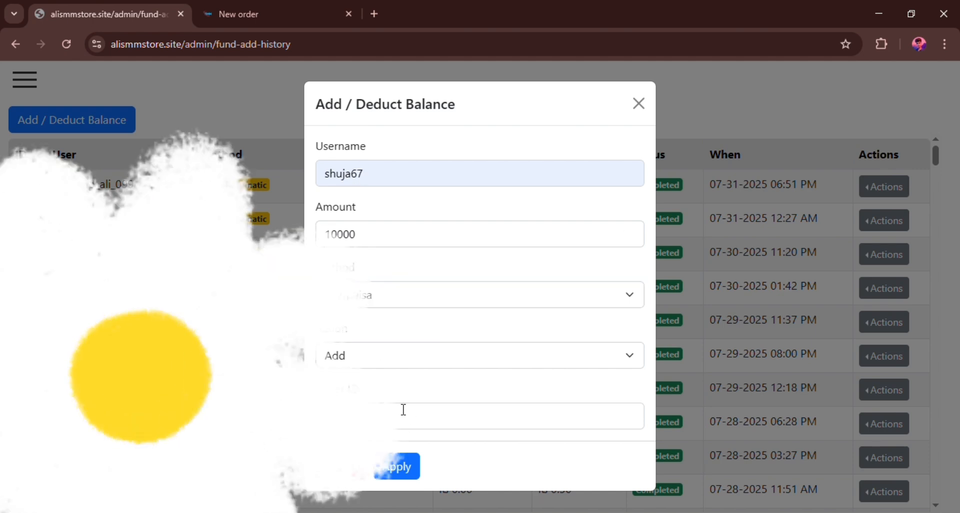
pyautogui.click(398, 419)
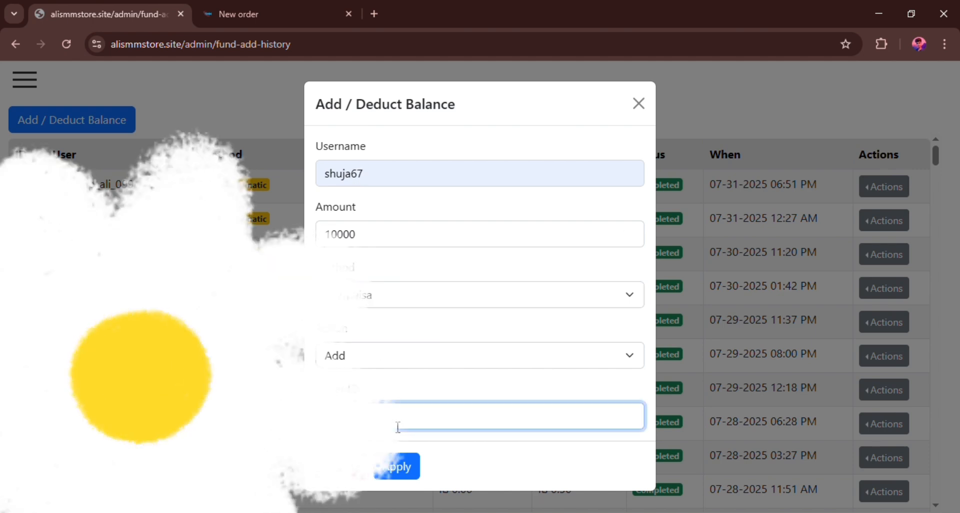
pyautogui.click(413, 466)
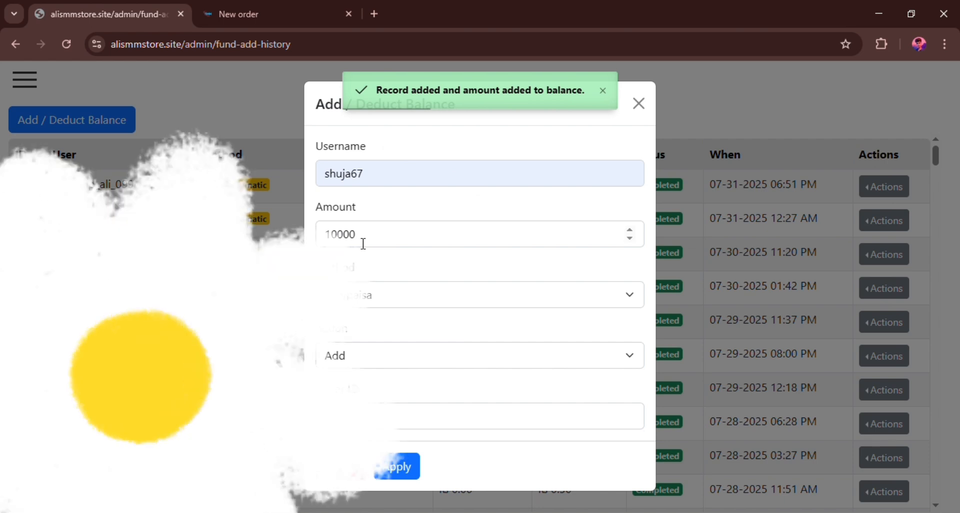
pyautogui.moveTo(363, 244); pyautogui.dragTo(328, 239)
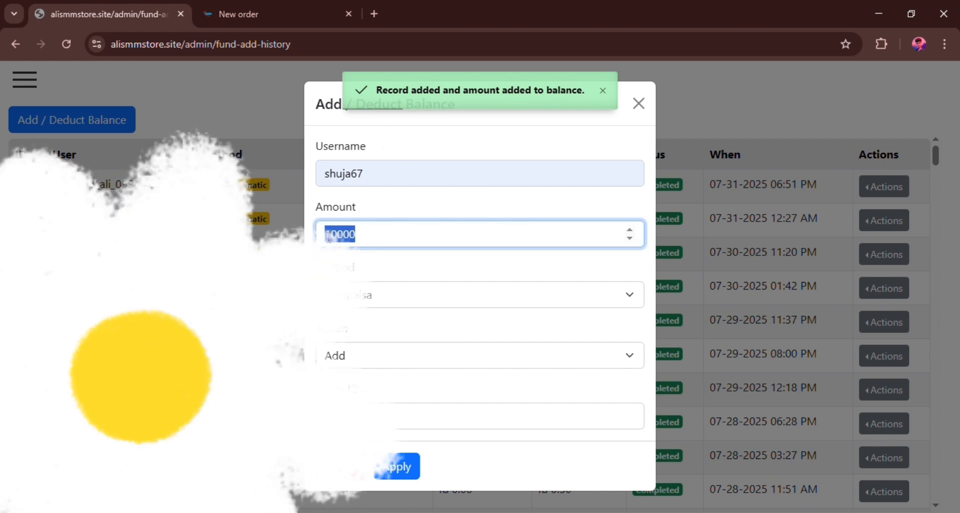
pyautogui.click(603, 93)
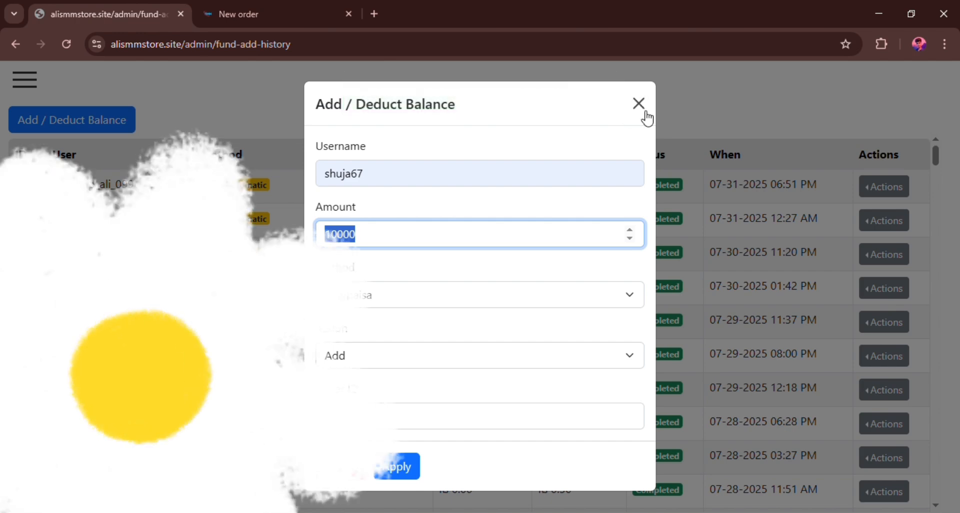
pyautogui.click(639, 103)
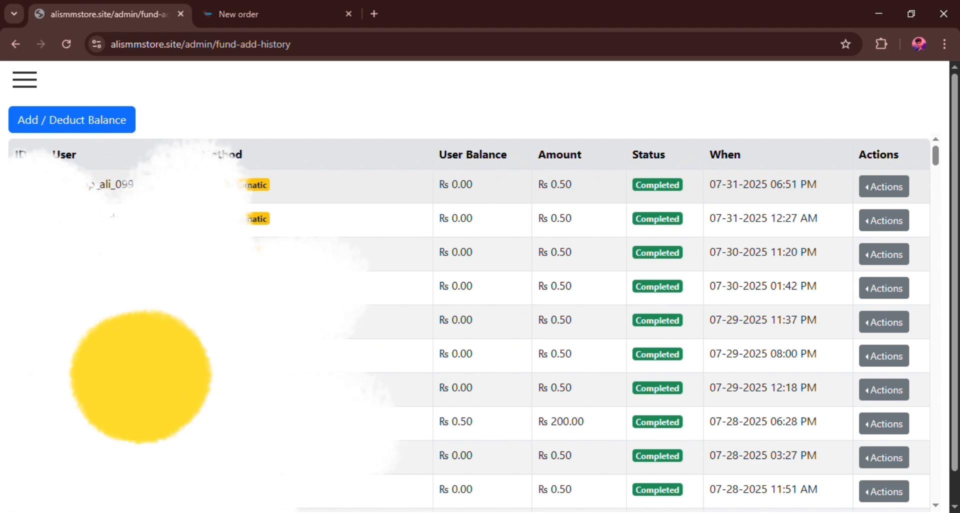
# - Reload the customer's New order page to check the balance and select the Instagram service filter
pyautogui.click(299, 11)
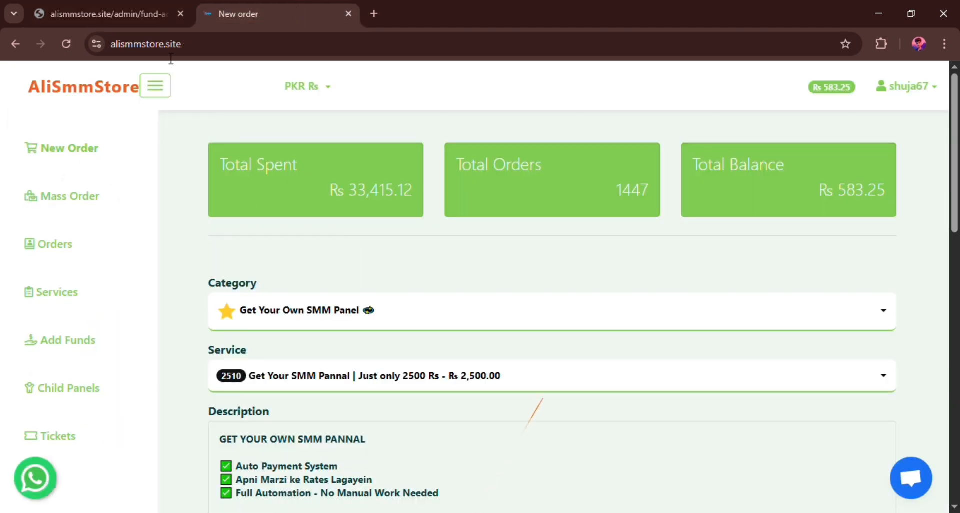
pyautogui.click(79, 47)
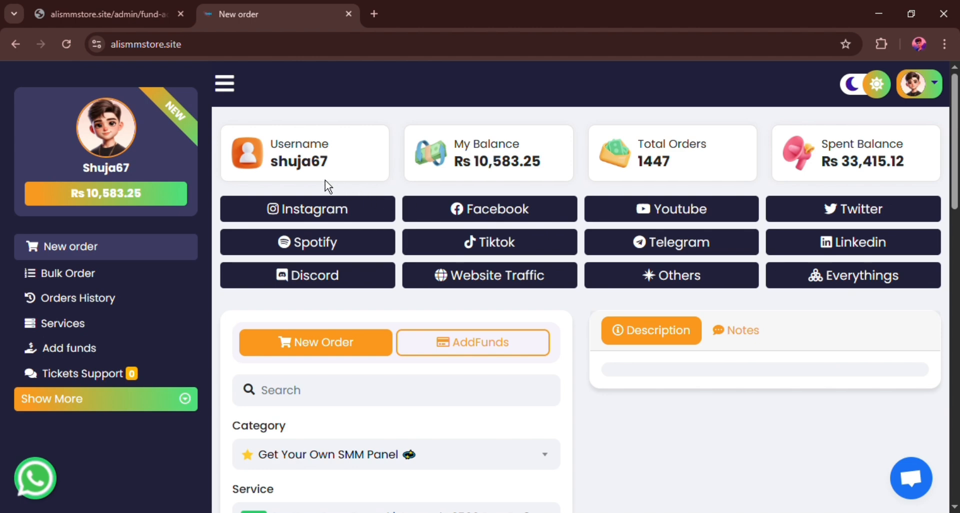
pyautogui.click(337, 219)
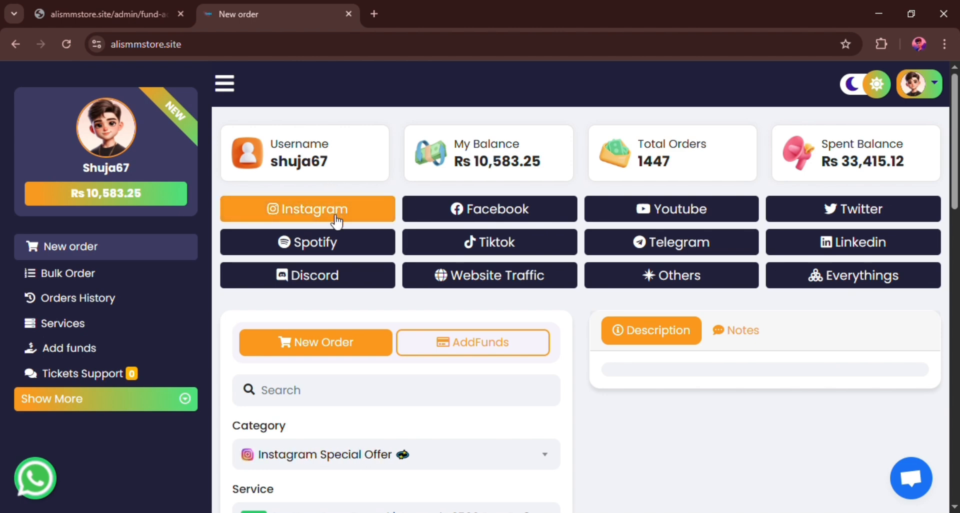
pyautogui.click(425, 206)
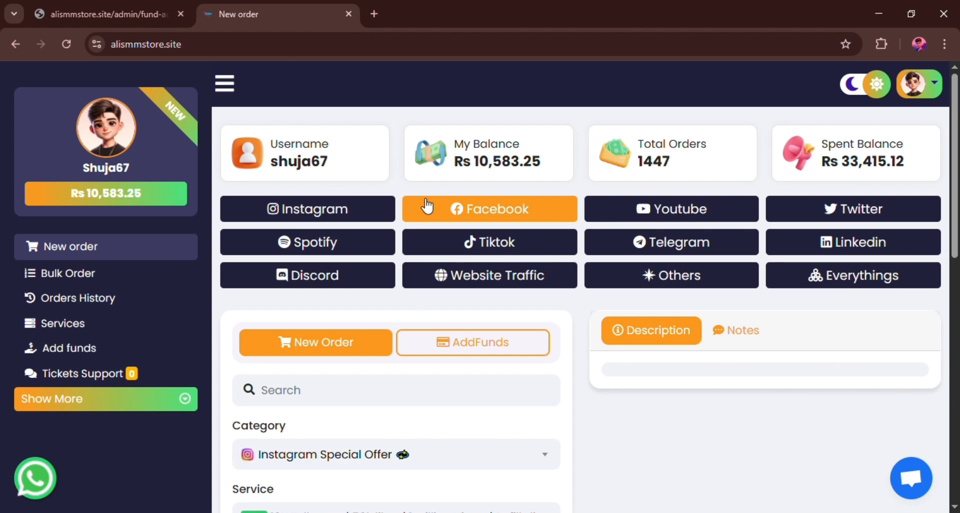
# - Return to the admin area, open the general settings and view the themes under Appearance
pyautogui.click(97, 18)
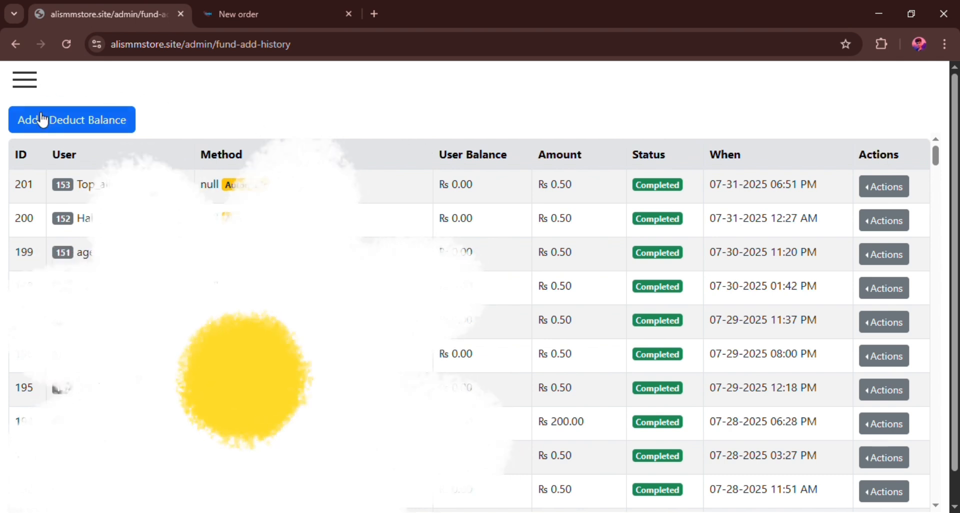
pyautogui.click(32, 83)
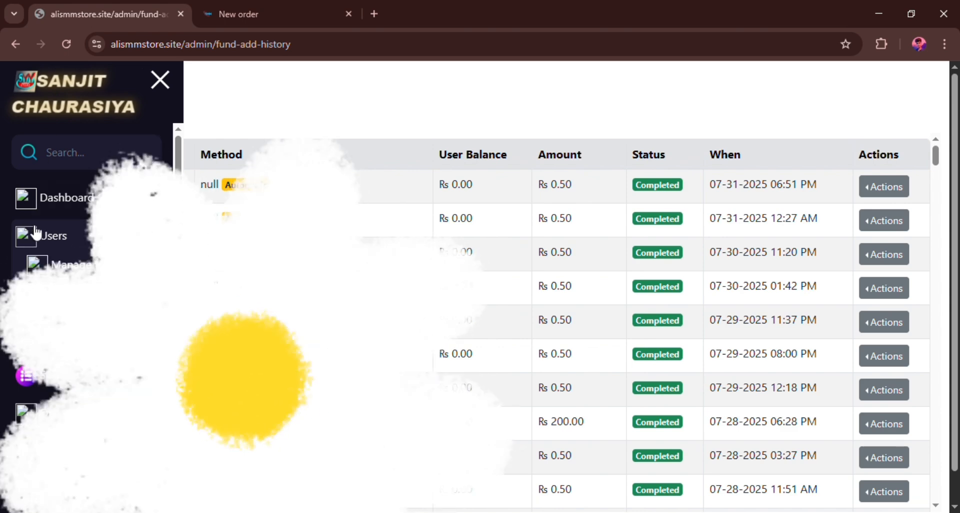
pyautogui.scroll(-3, 85, 250)
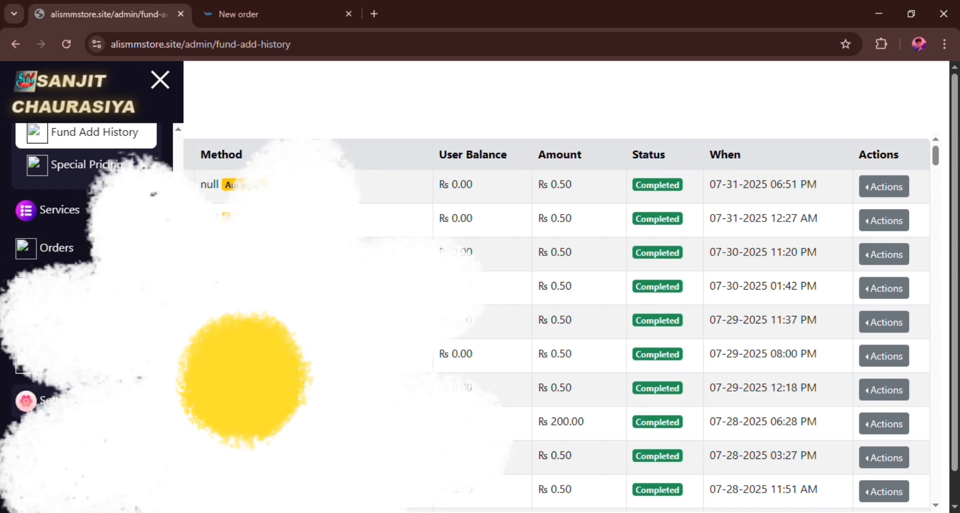
pyautogui.click(75, 402)
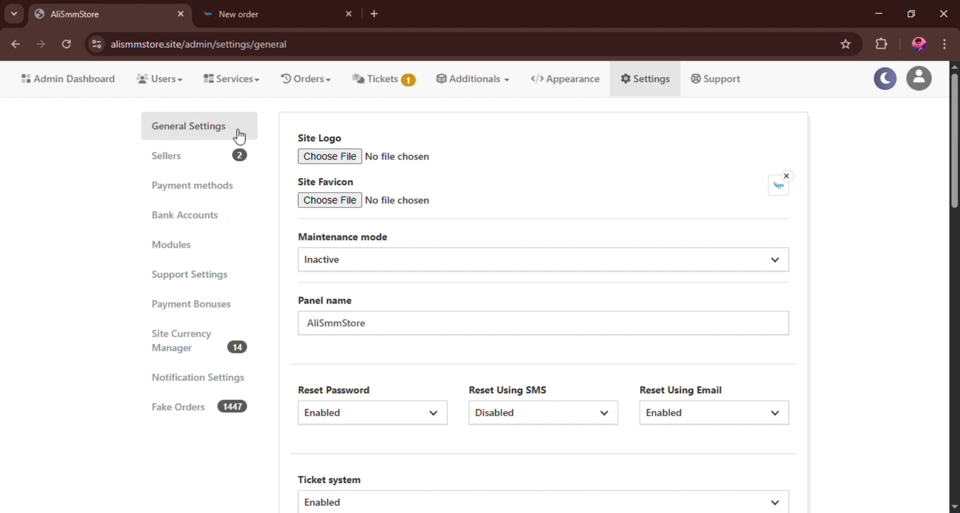
pyautogui.click(555, 89)
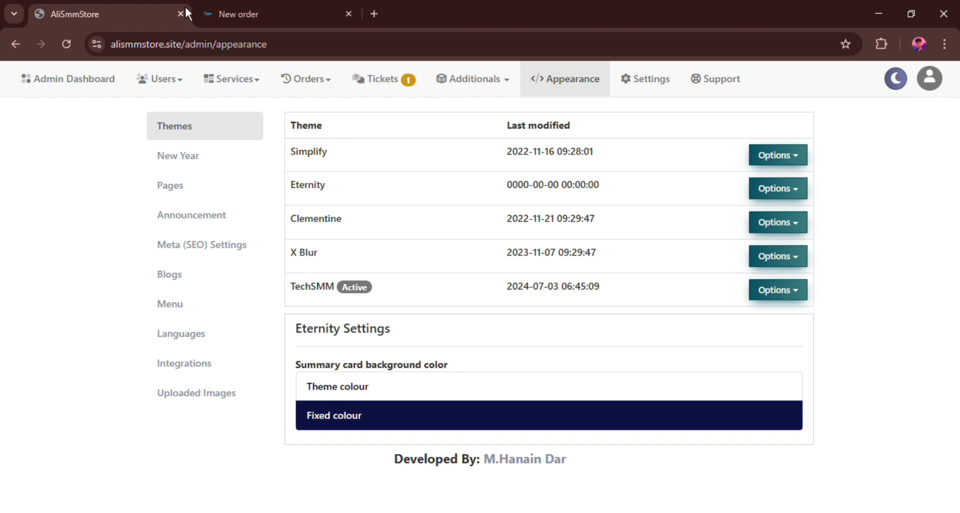
# - On the customer site, check the live chat widget and the WhatsApp channel link, closing each again
pyautogui.click(239, 14)
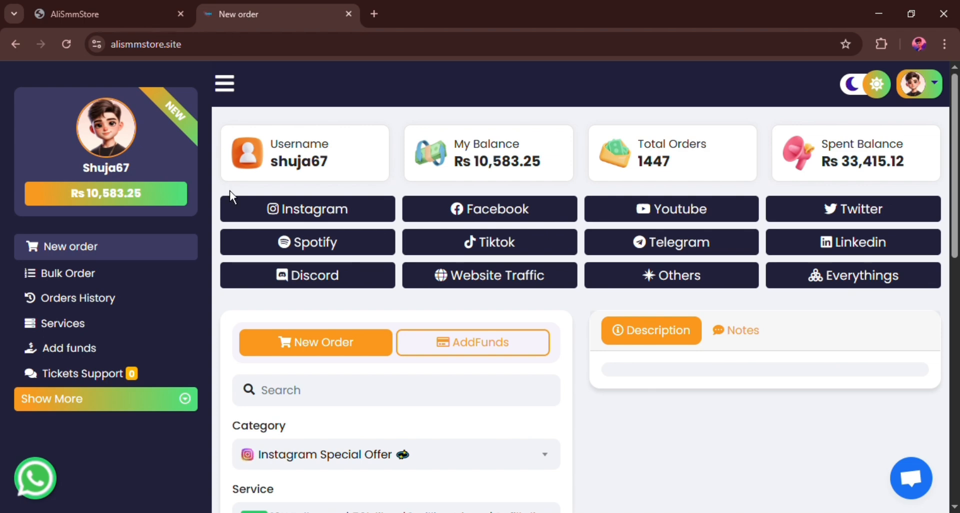
pyautogui.scroll(-2, 338, 186)
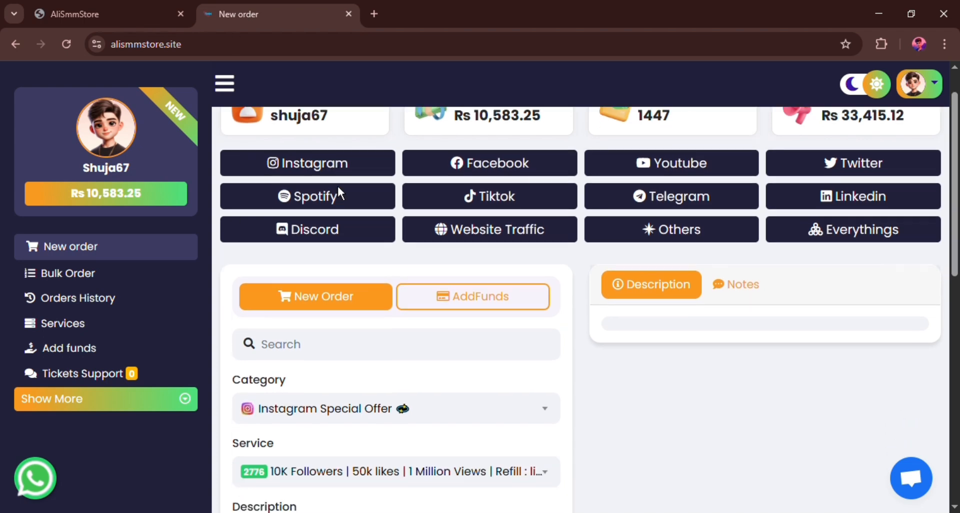
pyautogui.click(924, 481)
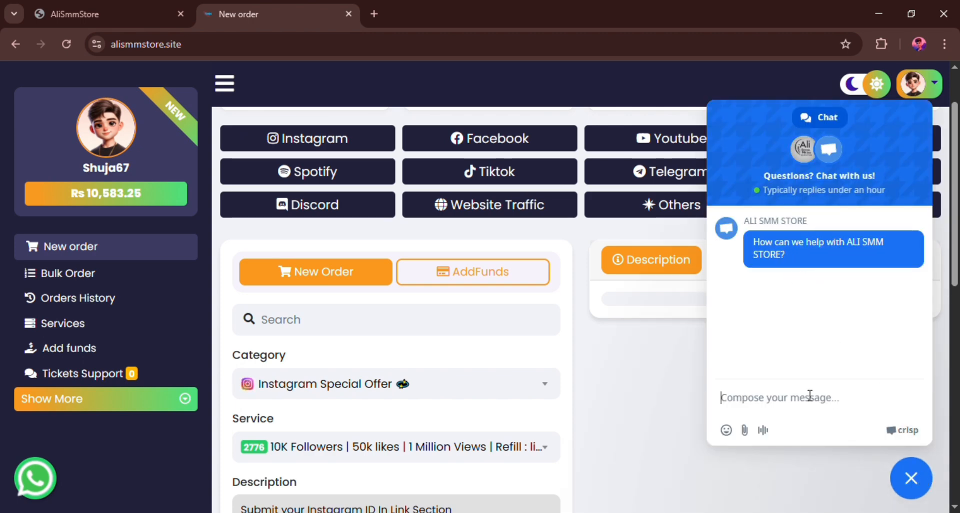
pyautogui.click(911, 477)
pyautogui.click(44, 481)
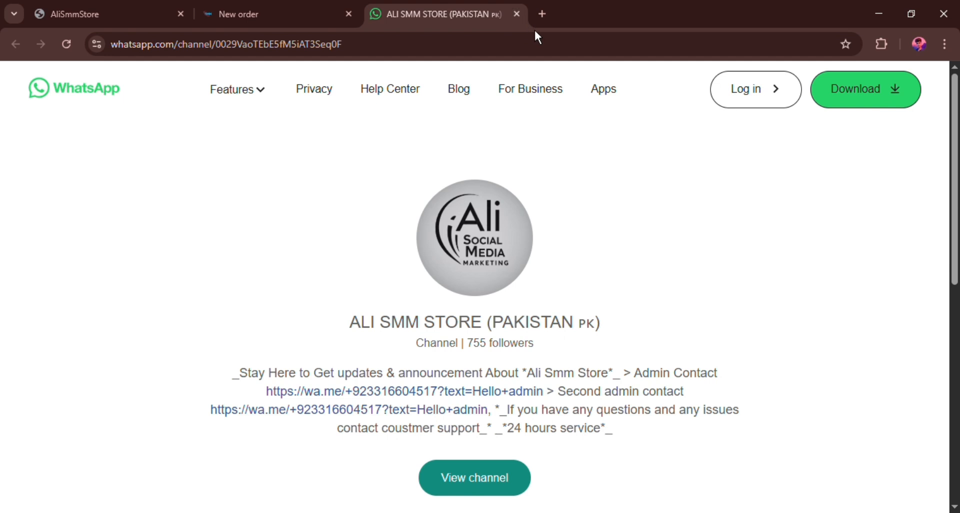
pyautogui.click(518, 14)
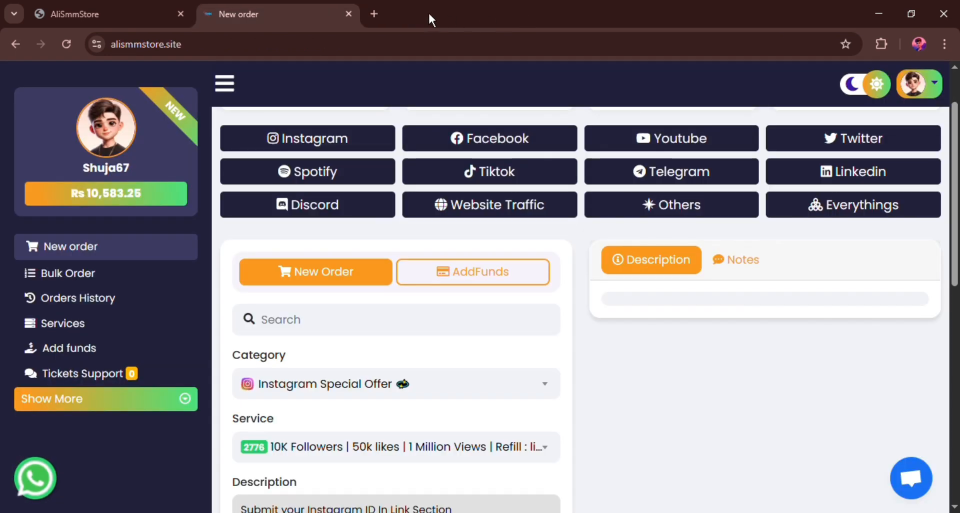
# - Look through the Instagram Special Offer order form and open the customer's Orders History
pyautogui.scroll(-10, 356, 251)
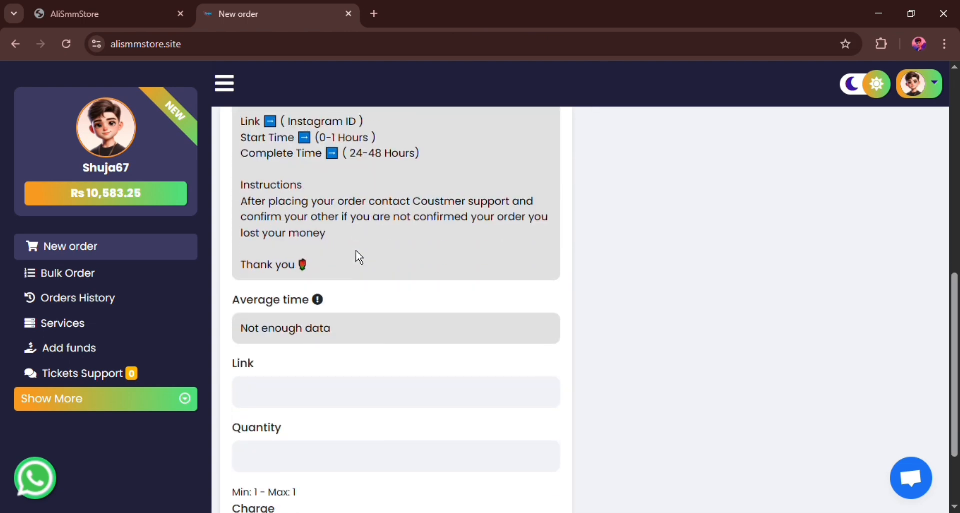
pyautogui.scroll(10, 354, 255)
pyautogui.scroll(-10, 354, 244)
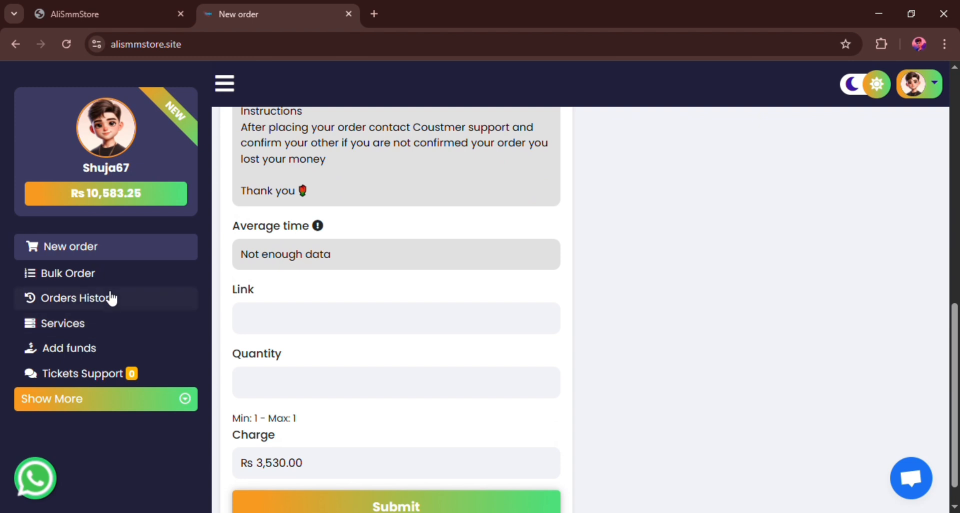
pyautogui.click(112, 300)
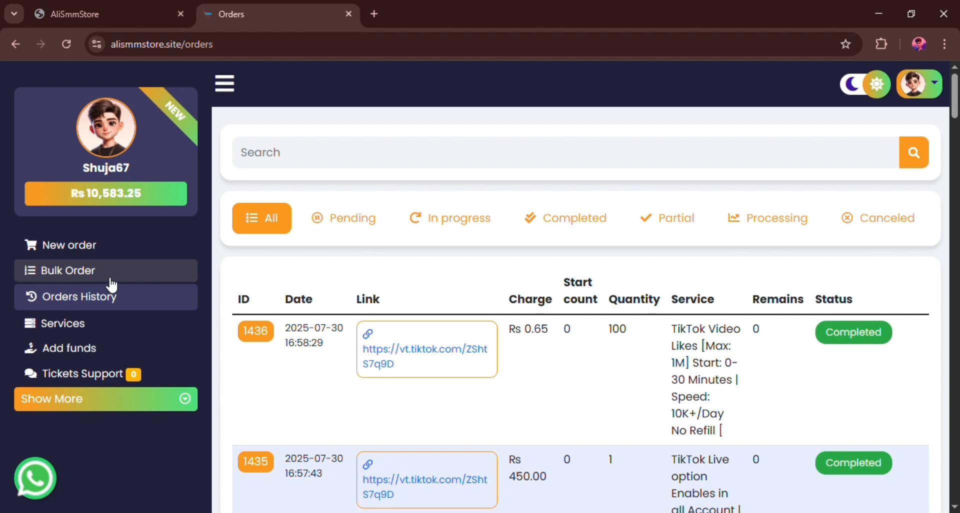
# - Open the Add funds page and read the Easypaisa instructions, including account details, minimum deposit and bonus terms
pyautogui.click(72, 350)
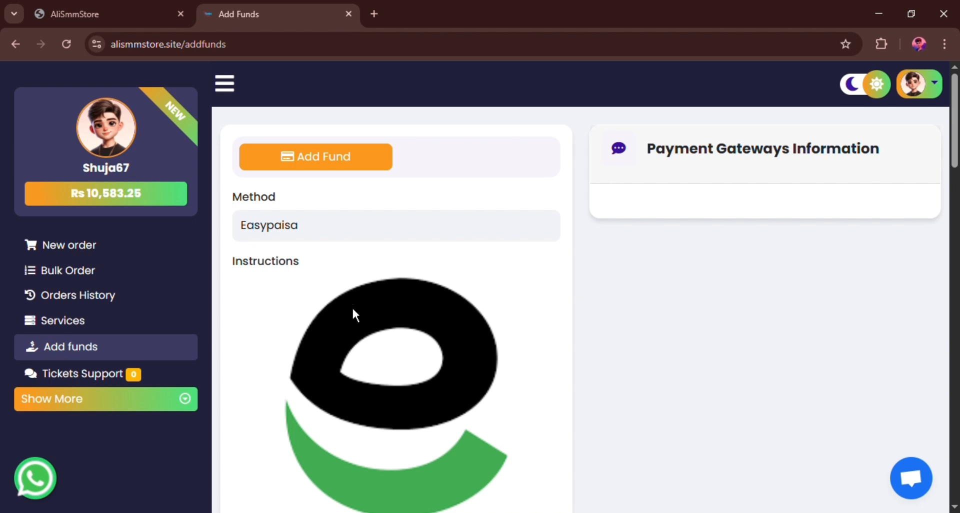
pyautogui.scroll(-3, 358, 265)
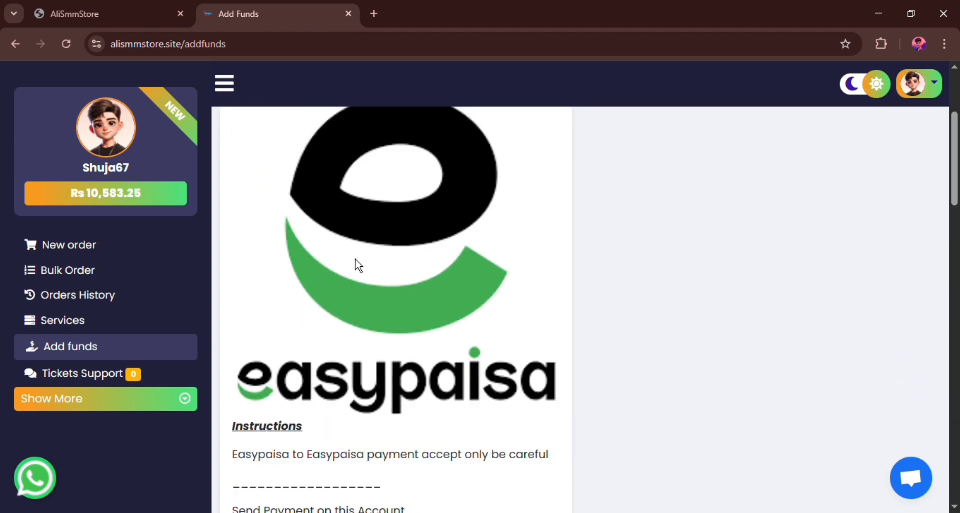
pyautogui.scroll(-6, 358, 265)
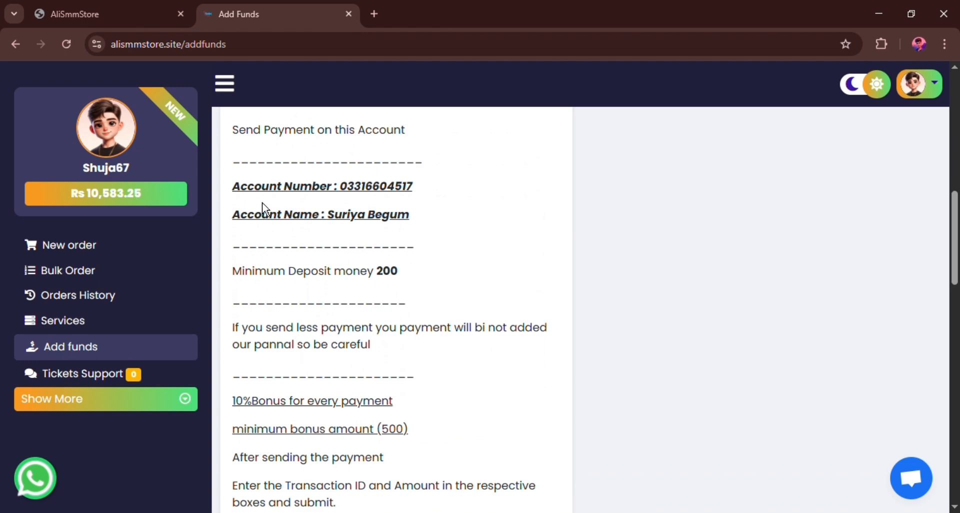
pyautogui.moveTo(255, 203); pyautogui.dragTo(394, 204)
pyautogui.moveTo(385, 250); pyautogui.dragTo(458, 291)
pyautogui.scroll(-3, 341, 307)
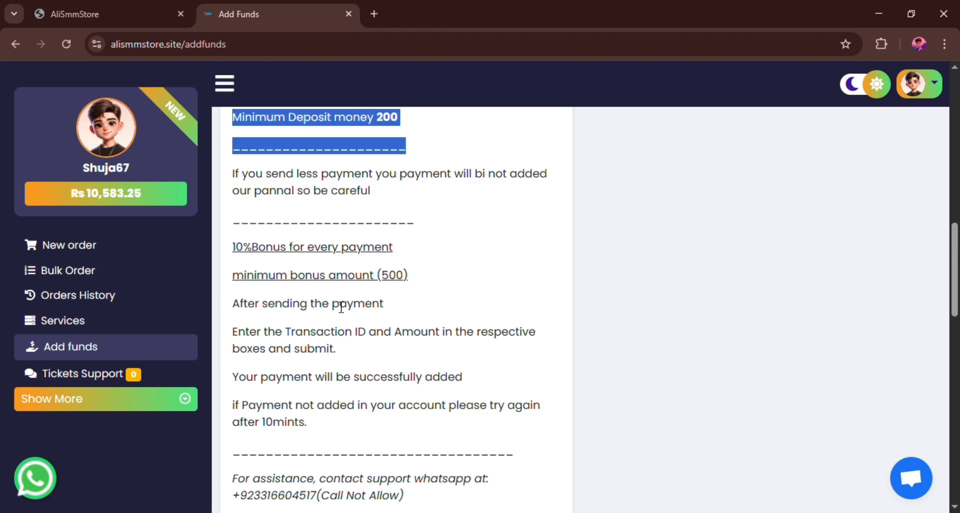
# - Review the remaining Easypaisa instructions on submitting the Transaction ID and amount, retrying a missing payment and contacting support
pyautogui.scroll(-7, 341, 307)
pyautogui.scroll(6, 341, 313)
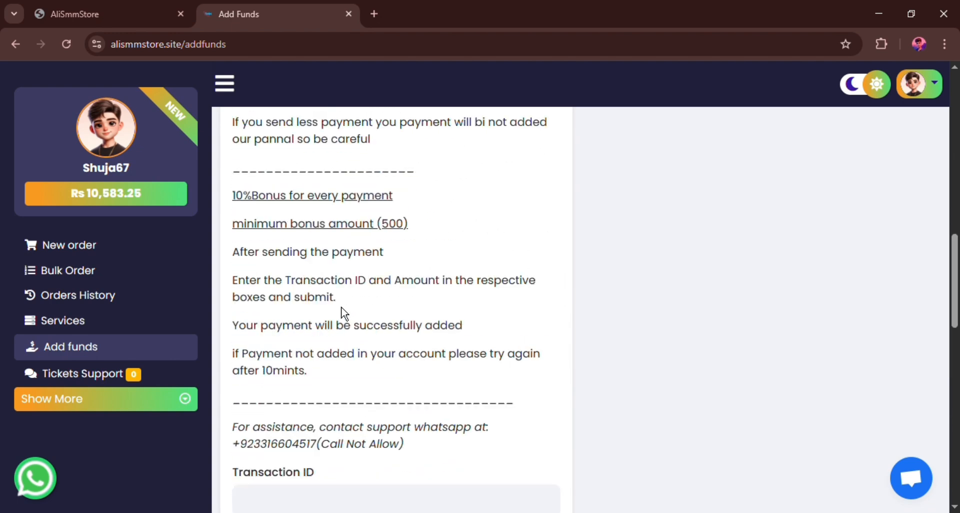
pyautogui.scroll(9, 345, 313)
pyautogui.scroll(3, 345, 314)
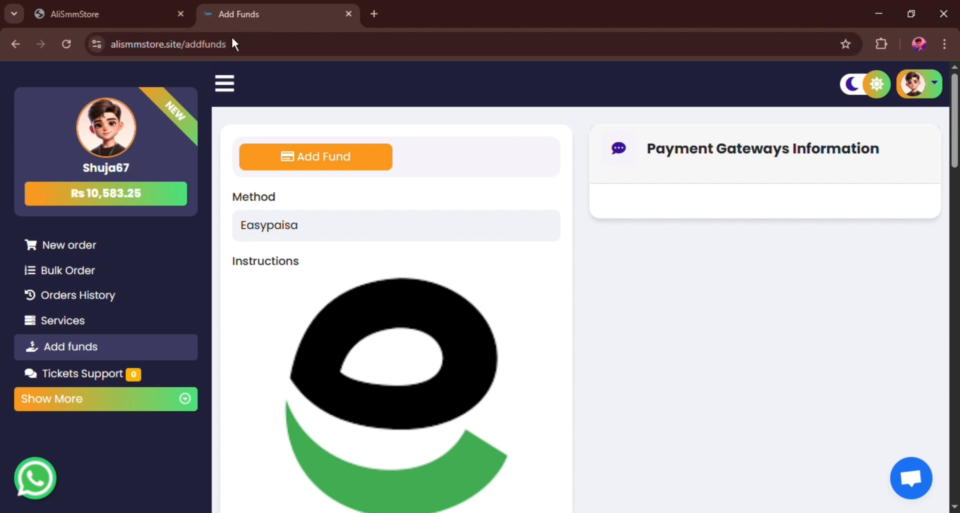
# - Open the panel's admin dashboard at alismmstore.site/admin in a new browser tab
pyautogui.hotkey('ctrl', 't')
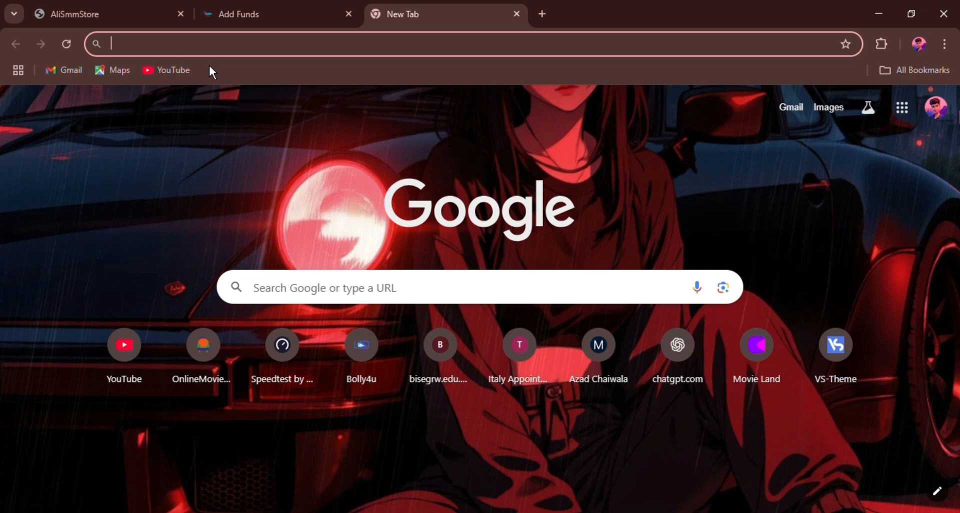
pyautogui.write('alism')
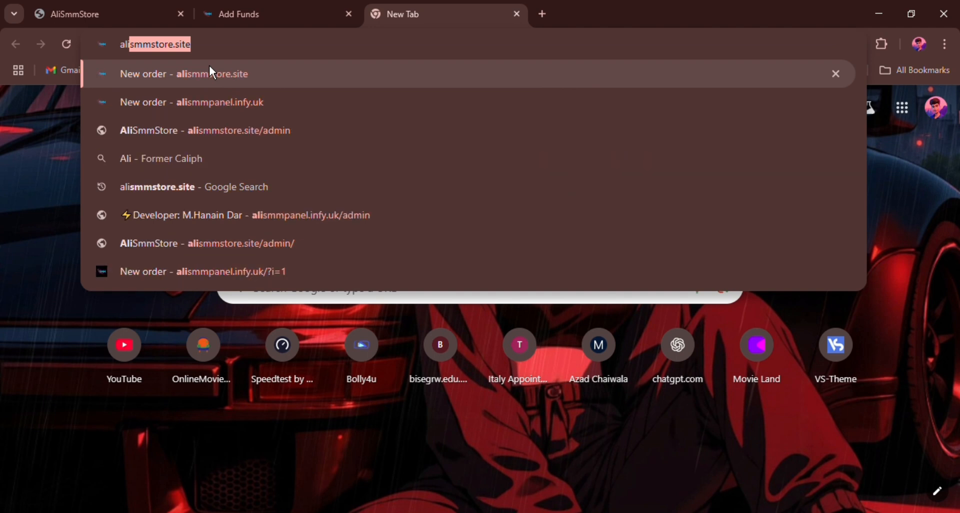
pyautogui.write('mstore')
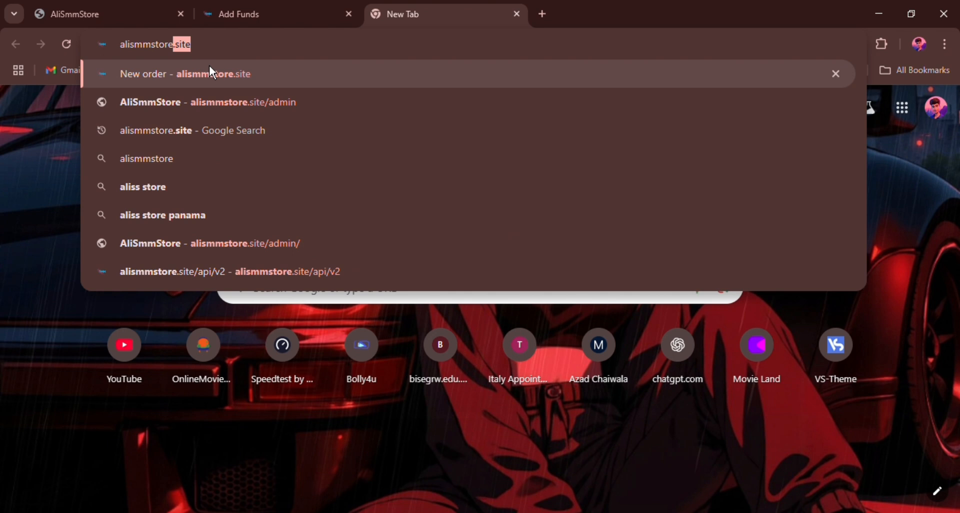
pyautogui.write('.site')
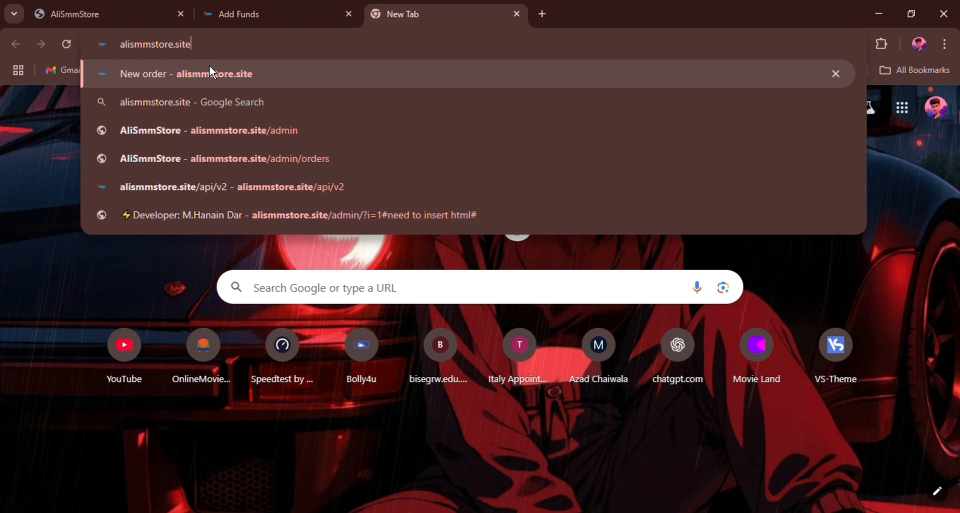
pyautogui.write('/')
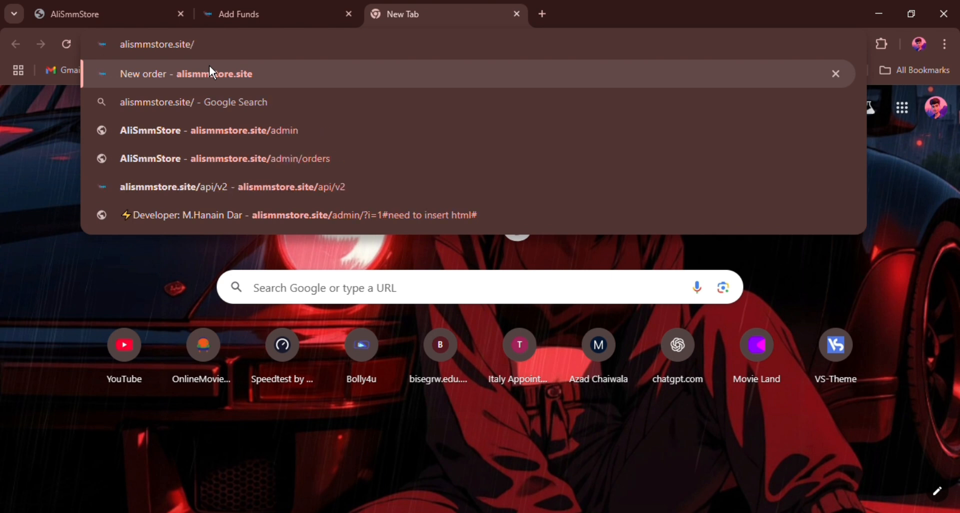
pyautogui.write('admin')
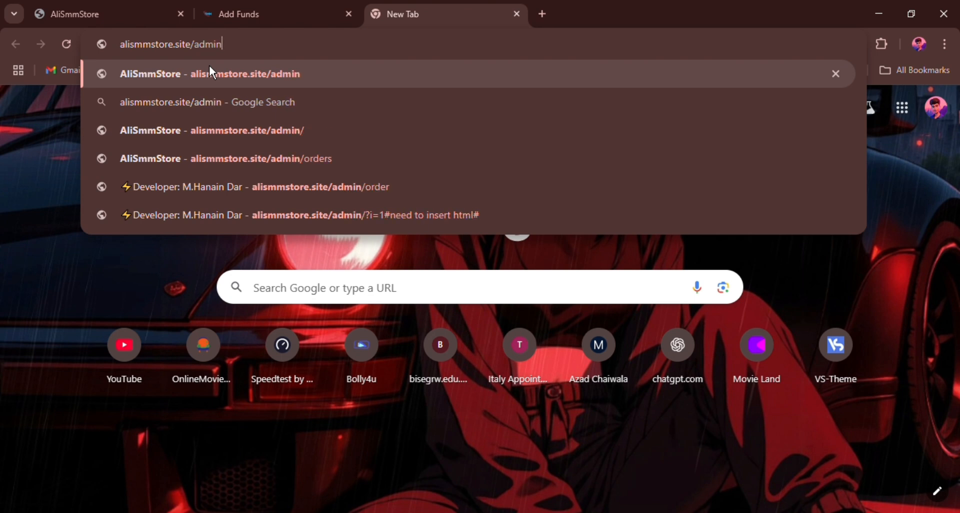
pyautogui.press('Return')
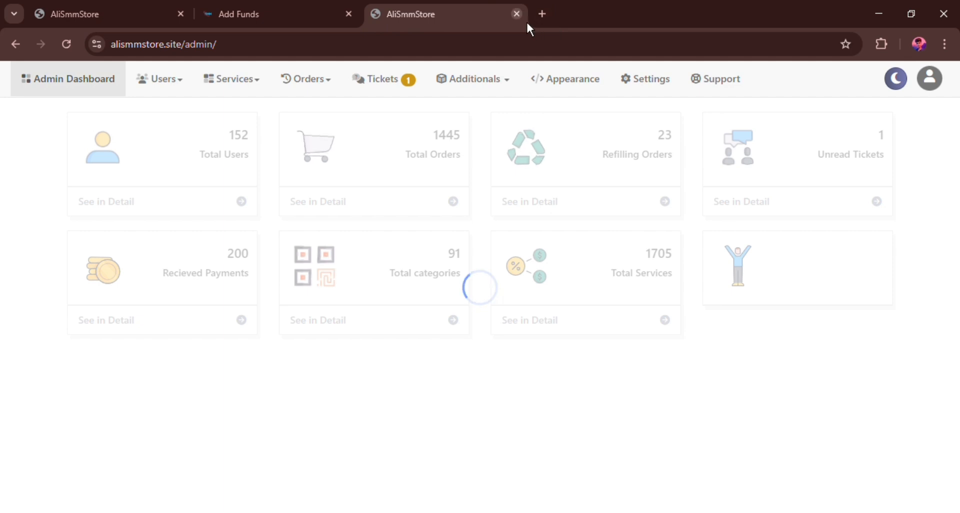
# - Replace the admin address in the same tab with alismmstore.site and load the customer site
pyautogui.click(486, 43)
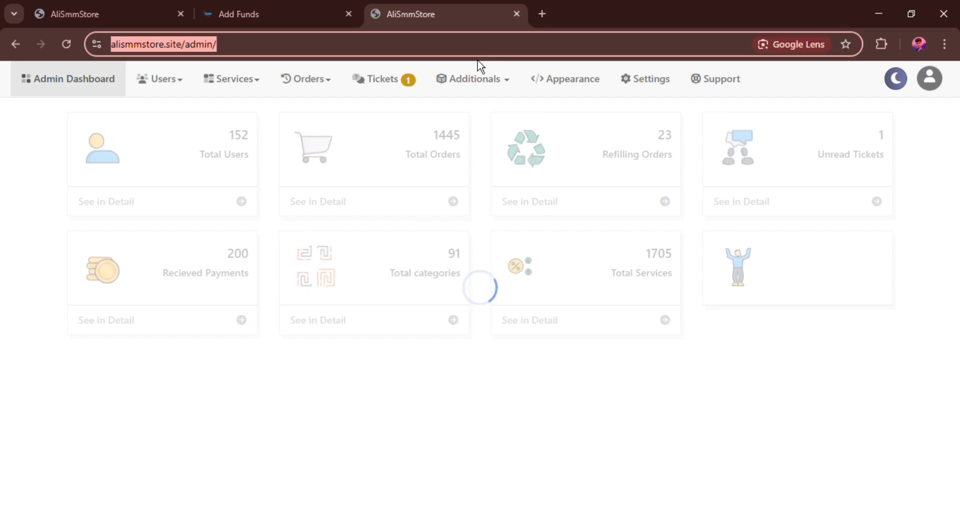
pyautogui.press('BackSpace')
pyautogui.write('alismm')
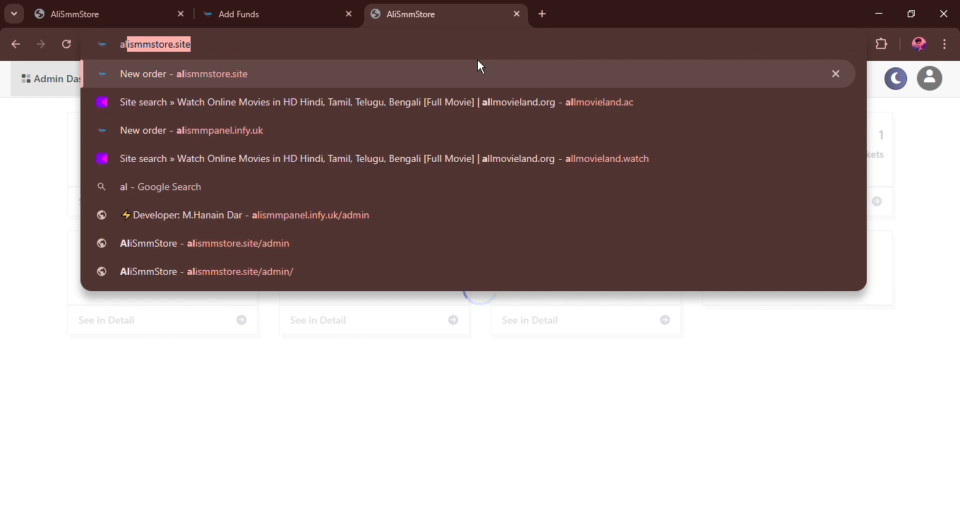
pyautogui.press('BackSpace')
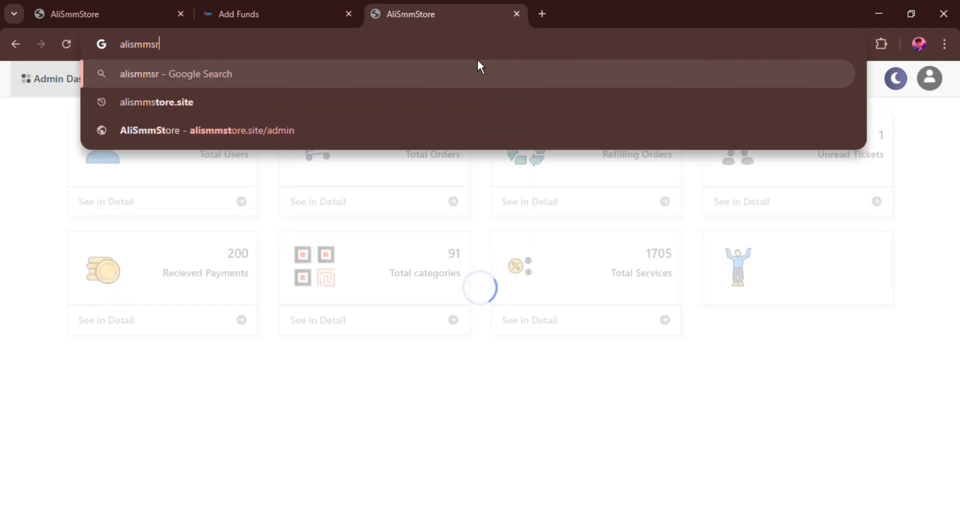
pyautogui.write('store')
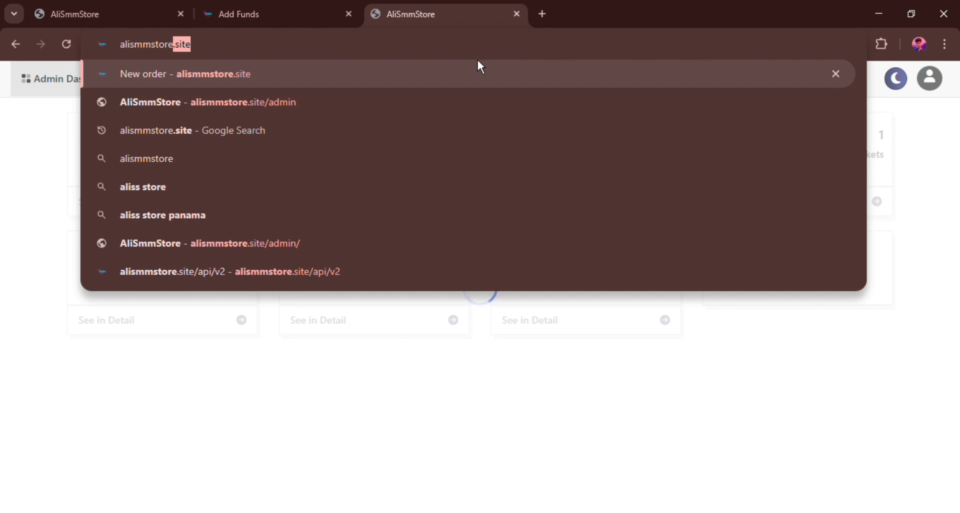
pyautogui.write('.')
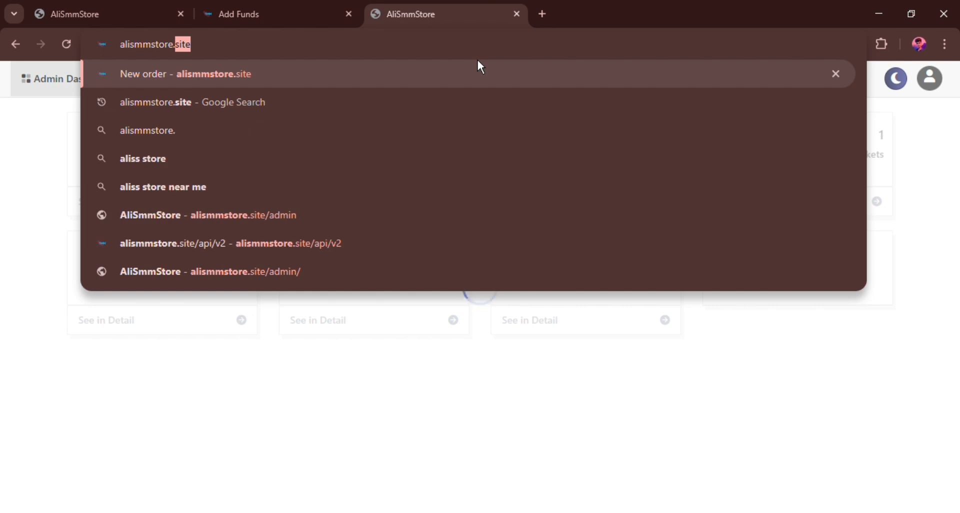
pyautogui.write('site')
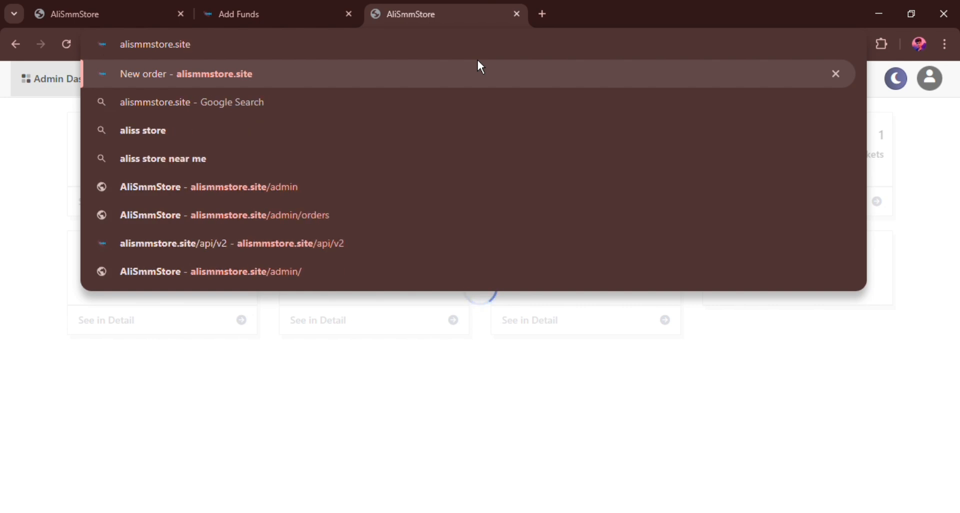
pyautogui.press('Return')
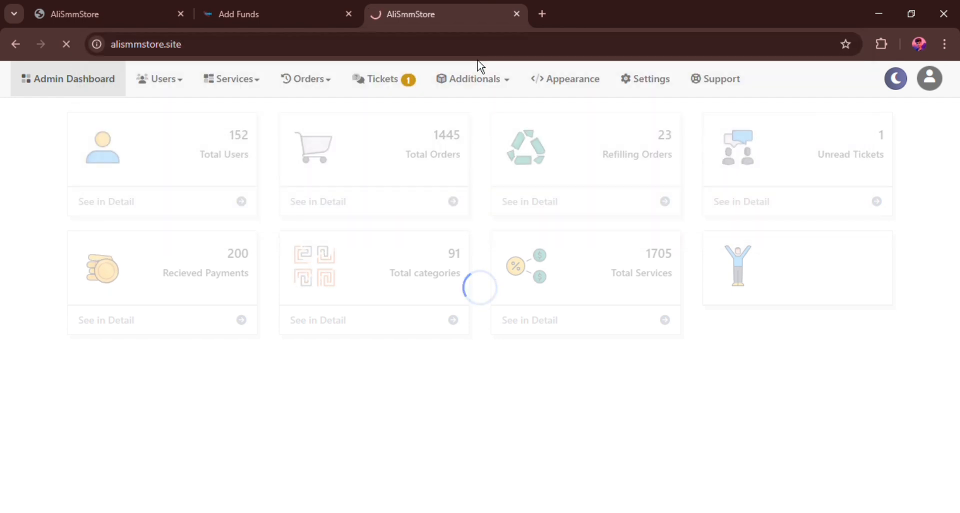